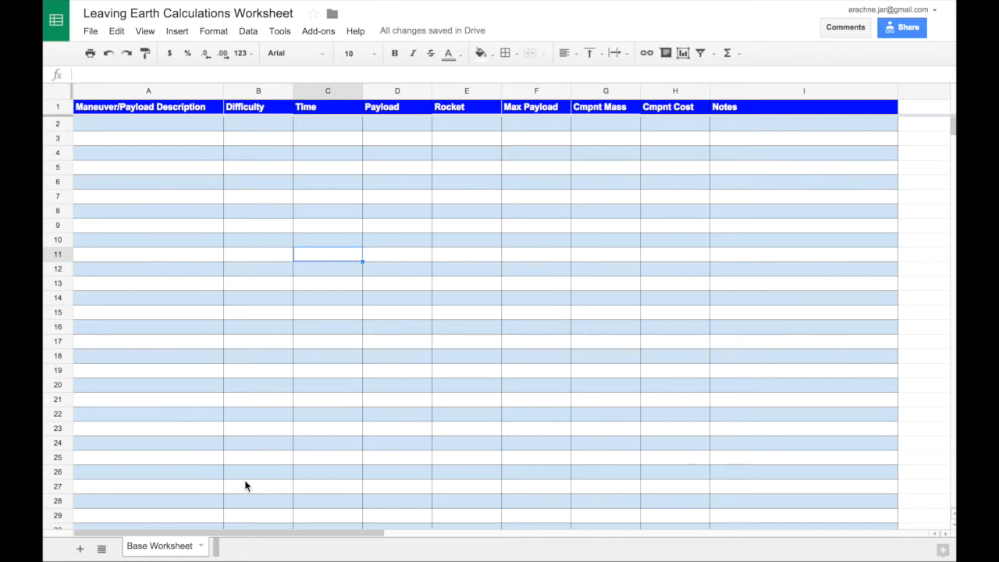
- Duplicate the Base Worksheet sheet and name the copy Work Worksheet
{"action": "right_click", "coordinate": [175, 548]}
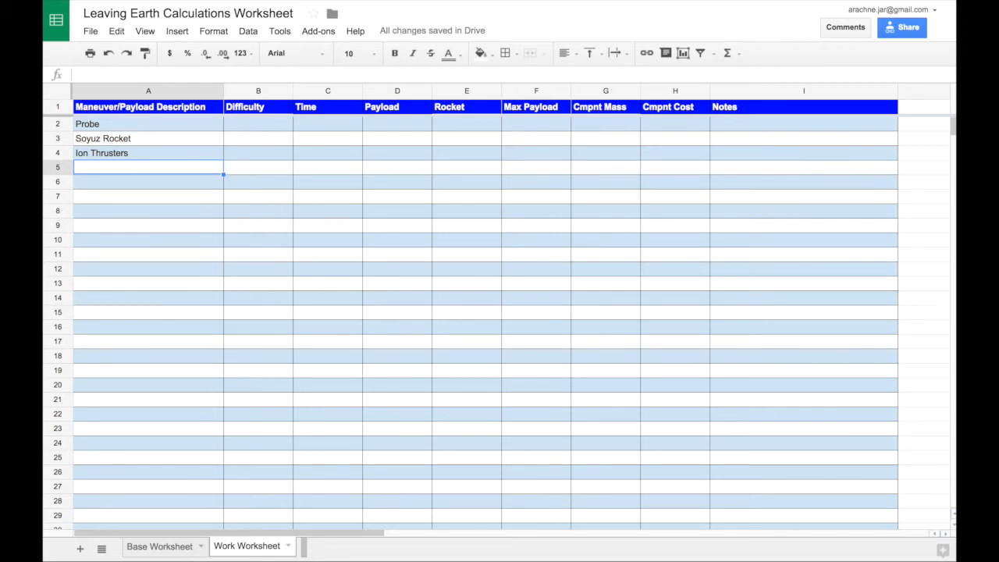
- Change the Ion Thrusters description in A4 to "Ion Thrusters x 10"
{"action": "key", "text": "Up"}
{"action": "key", "text": "Return"}
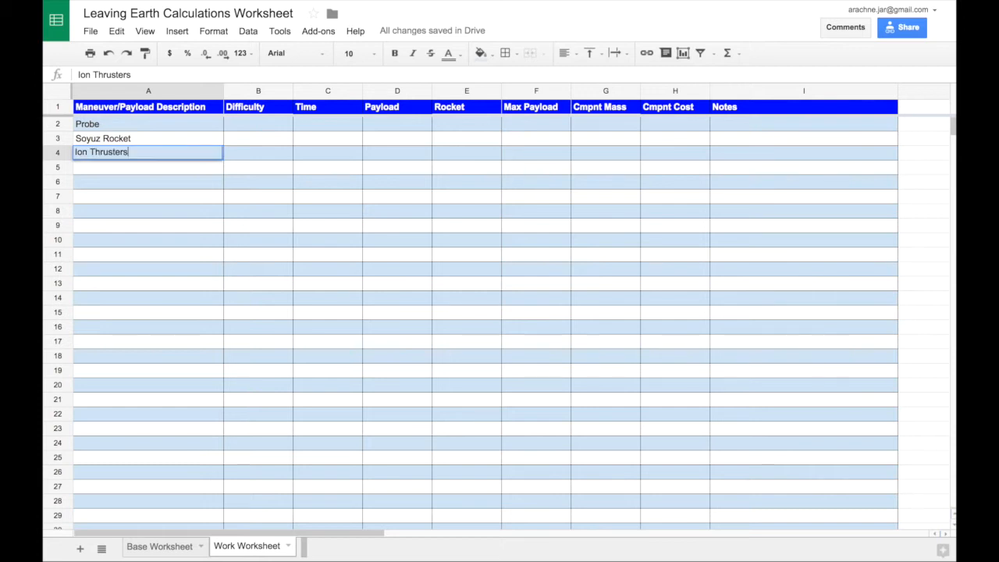
{"action": "type", "text": "x"}
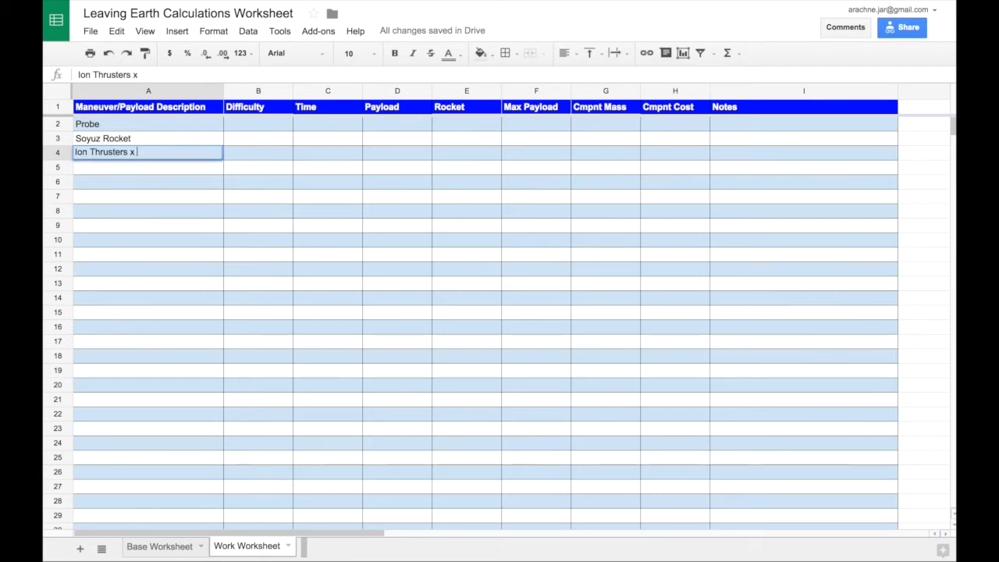
{"action": "type", "text": " 10"}
{"action": "key", "text": "Return"}
{"action": "key", "text": "Up"}
{"action": "key", "text": "Down"}
{"action": "key", "text": "Up"}
{"action": "key", "text": "Down"}
{"action": "key", "text": "Up"}
{"action": "key", "text": "Down"}
{"action": "key", "text": "Down"}
{"action": "key", "text": "Up"}
{"action": "key", "text": "Up"}
{"action": "key", "text": "Up"}
{"action": "key", "text": "Up"}
{"action": "key", "text": "Down"}
{"action": "key", "text": "Down"}
{"action": "key", "text": "Up"}
{"action": "key", "text": "Up"}
{"action": "key", "text": "Up"}
{"action": "key", "text": "Down"}
{"action": "key", "text": "Down"}
{"action": "key", "text": "Down"}
{"action": "key", "text": "Up"}
{"action": "key", "text": "Up"}
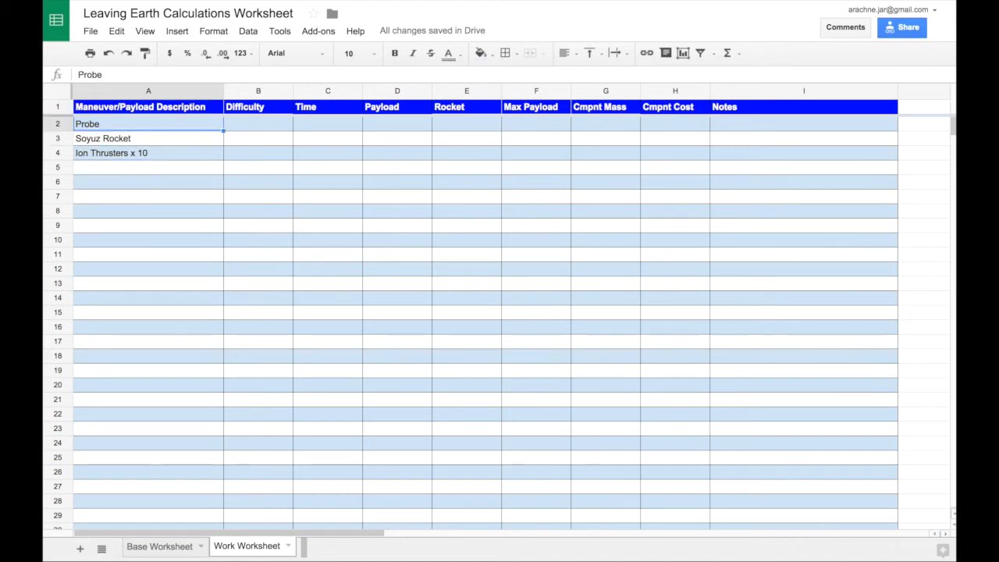
- Enter 1 as the component mass of the Probe in row 2
{"action": "key", "text": "Right"}
{"action": "key", "text": "Right"}
{"action": "key", "text": "Right"}
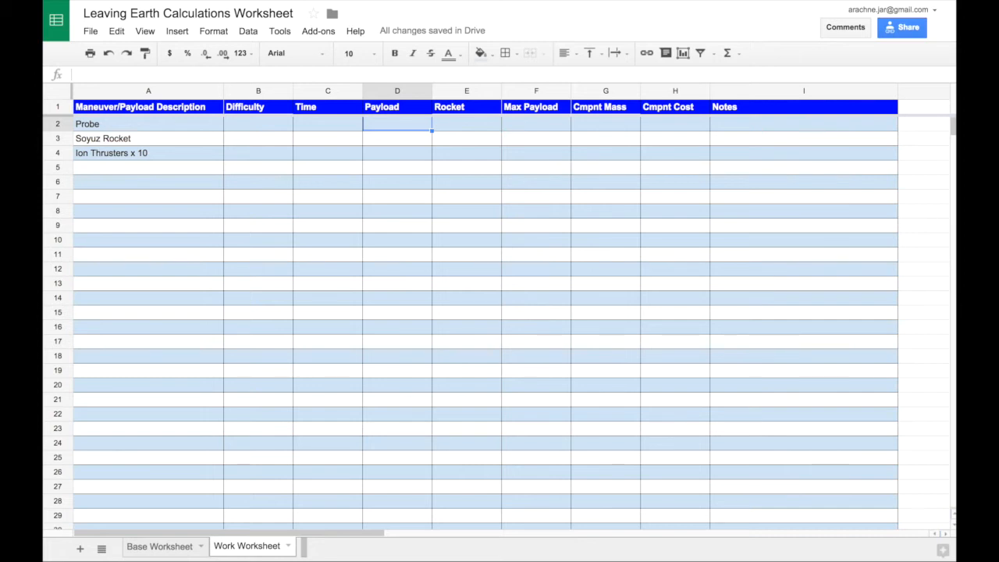
{"action": "key", "text": "Left"}
{"action": "key", "text": "Left"}
{"action": "key", "text": "Left"}
{"action": "key", "text": "Right"}
{"action": "key", "text": "Right"}
{"action": "key", "text": "Right"}
{"action": "key", "text": "Right"}
{"action": "key", "text": "Right"}
{"action": "key", "text": "Right"}
{"action": "key", "text": "Right"}
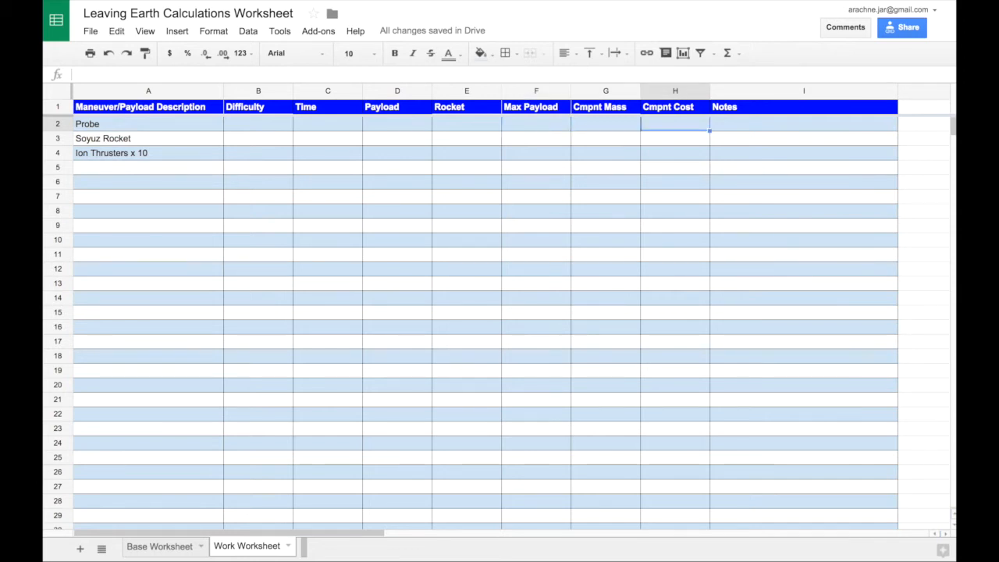
{"action": "key", "text": "Left"}
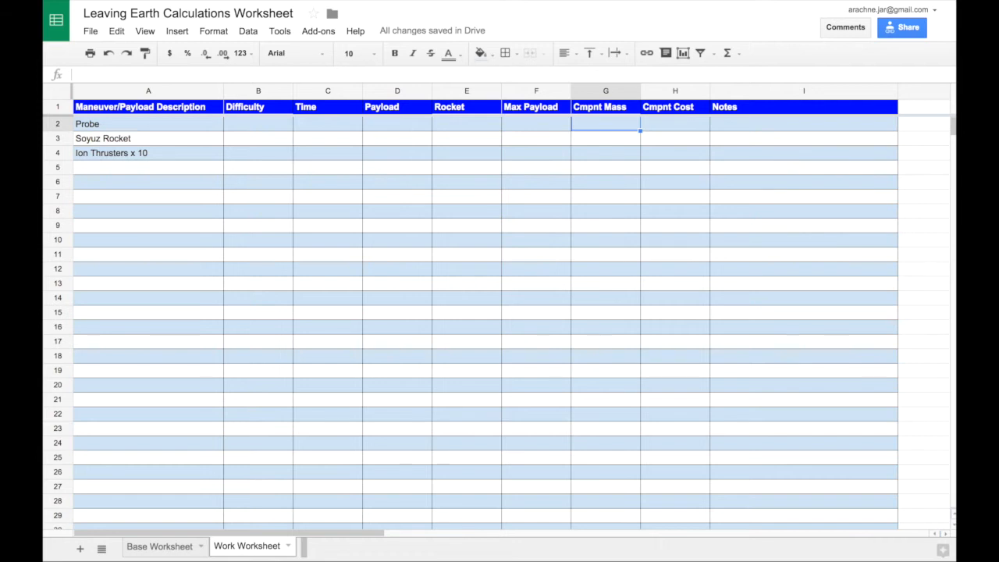
{"action": "type", "text": "1"}
{"action": "key", "text": "Tab"}
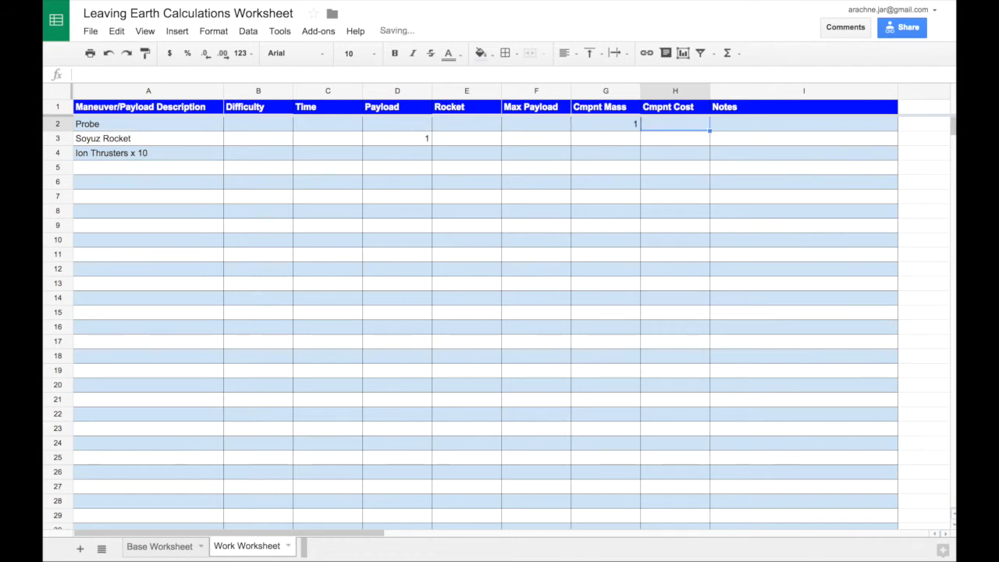
- Examine the Payload formula in the Soyuz Rocket row and the Probe mass it refers to
{"action": "key", "text": "Down"}
{"action": "key", "text": "Left"}
{"action": "key", "text": "Left"}
{"action": "key", "text": "Left"}
{"action": "key", "text": "Left"}
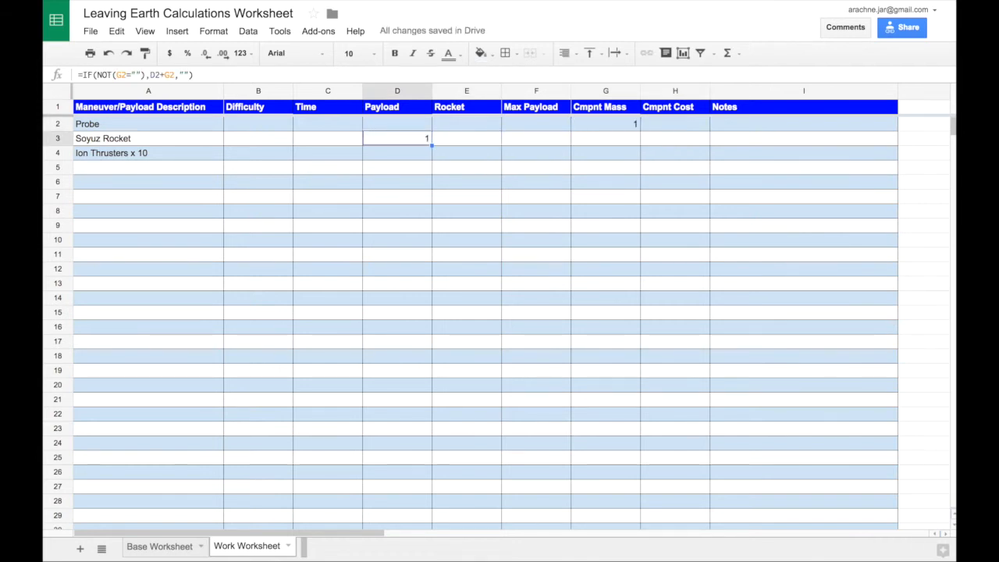
{"action": "key", "text": "Right"}
{"action": "key", "text": "Right"}
{"action": "key", "text": "Right"}
{"action": "key", "text": "Up"}
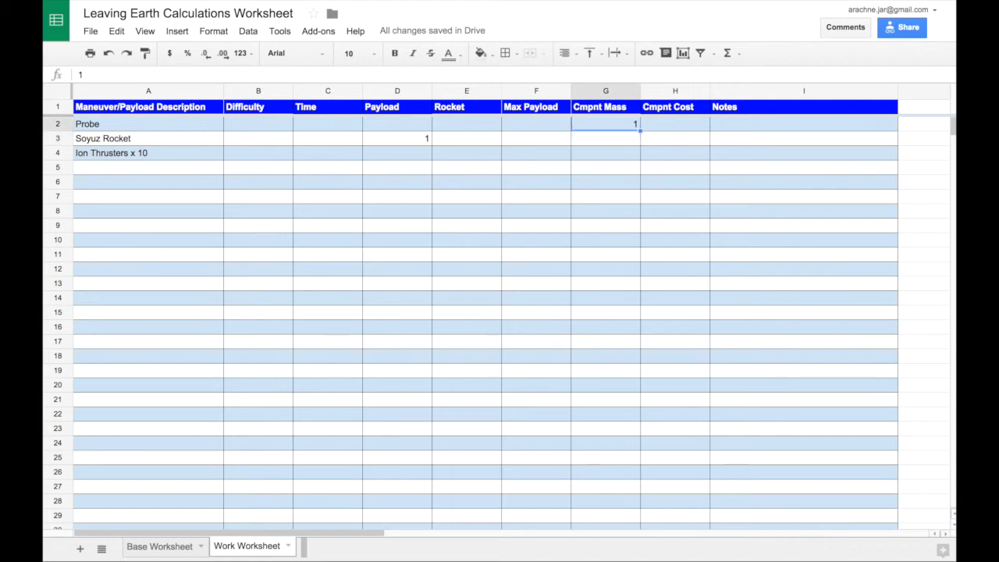
- Enter 2 as the component cost of the Probe
{"action": "key", "text": "Right"}
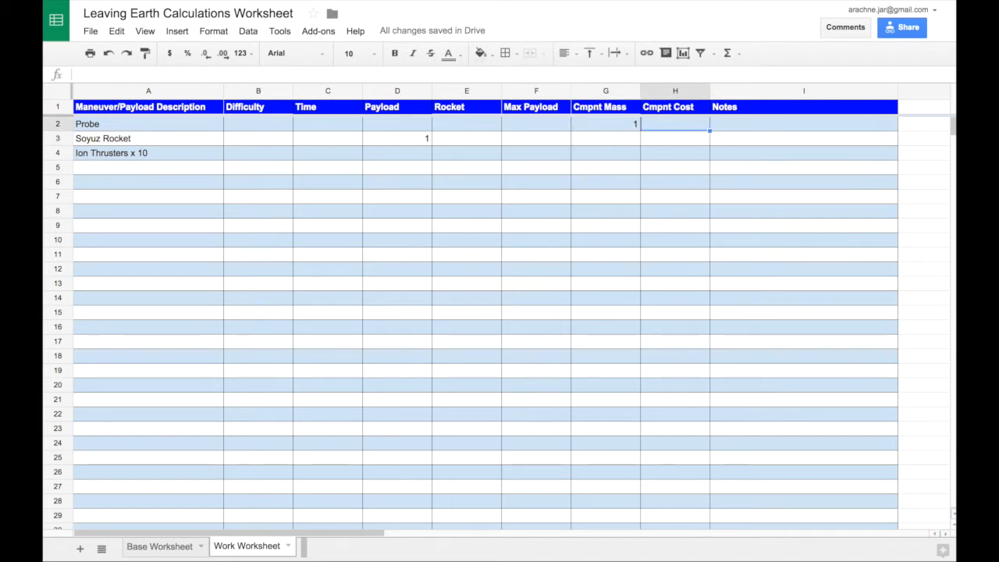
{"action": "type", "text": "2"}
{"action": "key", "text": "Tab"}
{"action": "key", "text": "Return"}
{"action": "key", "text": "Left"}
{"action": "key", "text": "Left"}
{"action": "key", "text": "Left"}
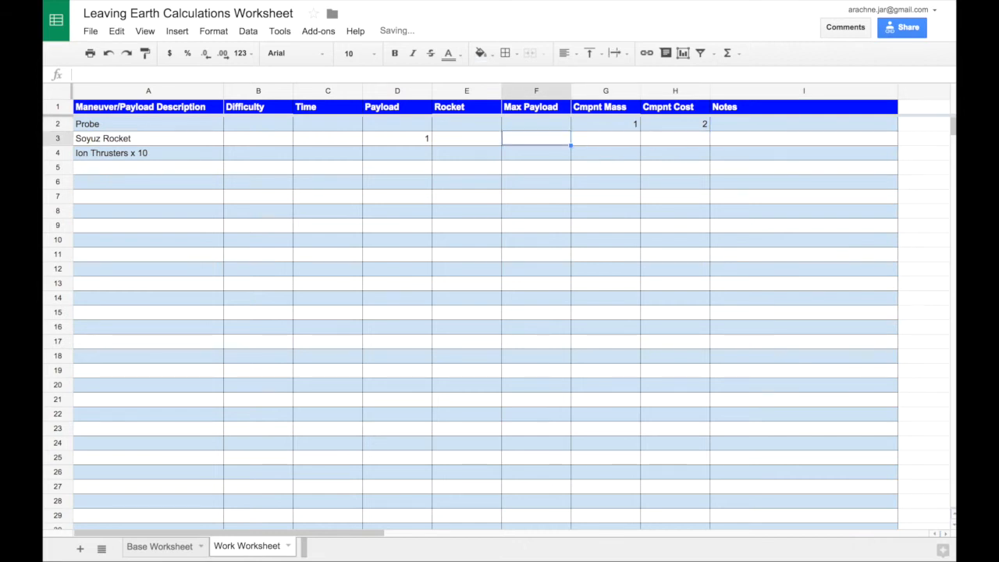
{"action": "key", "text": "Left"}
{"action": "key", "text": "Left"}
{"action": "key", "text": "Left"}
{"action": "key", "text": "Left"}
{"action": "key", "text": "Right"}
{"action": "key", "text": "Right"}
{"action": "key", "text": "Right"}
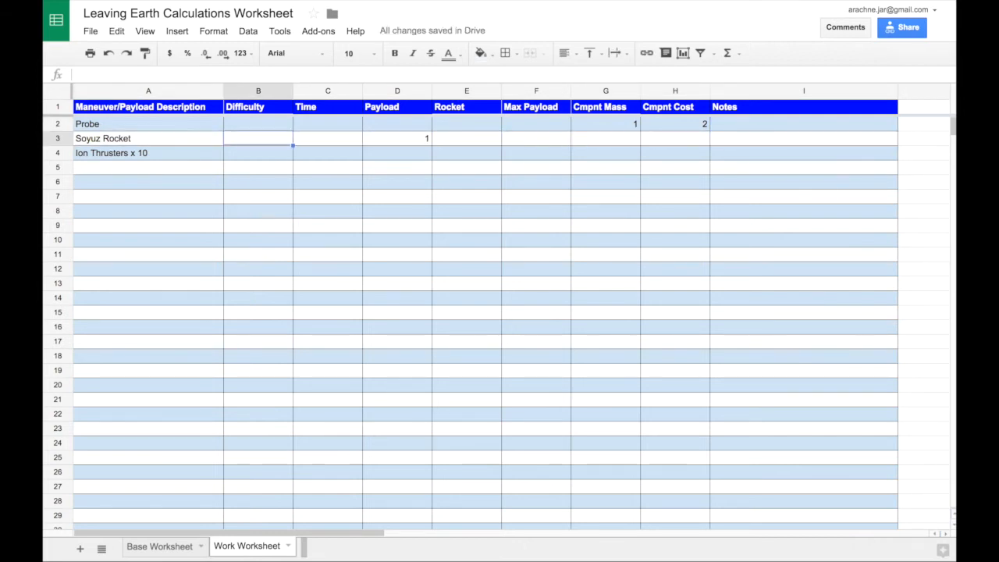
{"action": "key", "text": "Right"}
{"action": "key", "text": "Right"}
{"action": "key", "text": "Right"}
{"action": "key", "text": "Right"}
{"action": "key", "text": "Right"}
{"action": "key", "text": "Left"}
{"action": "key", "text": "Left"}
{"action": "key", "text": "Left"}
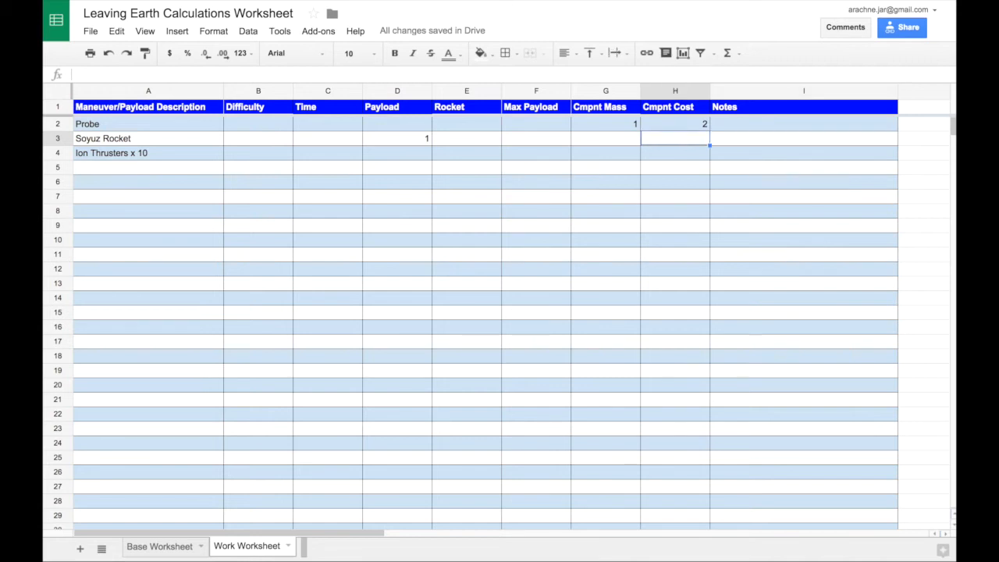
{"action": "key", "text": "Left"}
{"action": "key", "text": "Left"}
{"action": "key", "text": "Left"}
{"action": "key", "text": "Left"}
{"action": "key", "text": "Left"}
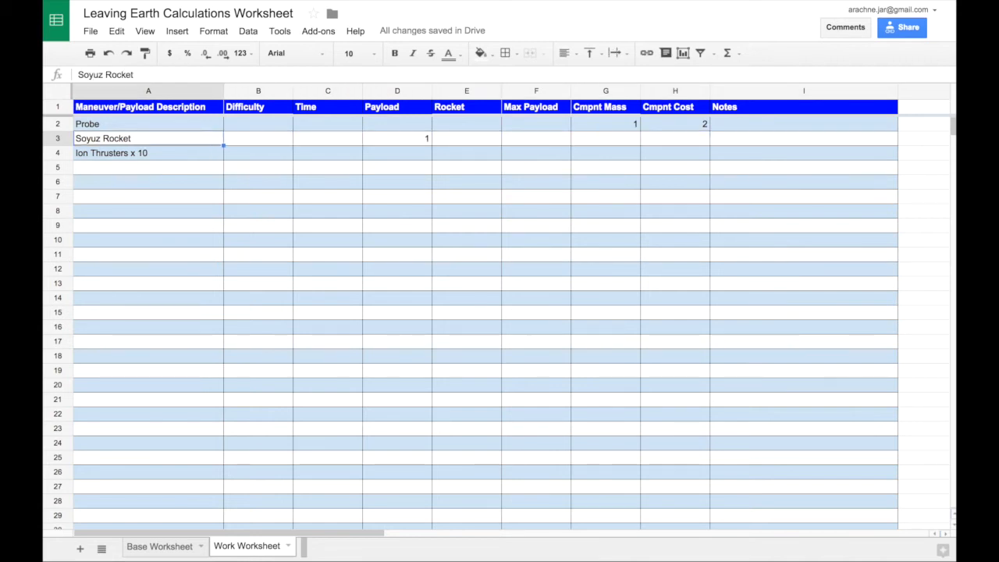
{"action": "key", "text": "Down"}
{"action": "key", "text": "Right"}
{"action": "key", "text": "Right"}
{"action": "key", "text": "Right"}
{"action": "key", "text": "Right"}
{"action": "key", "text": "Up"}
{"action": "key", "text": "Left"}
{"action": "key", "text": "Left"}
{"action": "key", "text": "Right"}
{"action": "key", "text": "Right"}
{"action": "key", "text": "Right"}
{"action": "key", "text": "Right"}
{"action": "key", "text": "Right"}
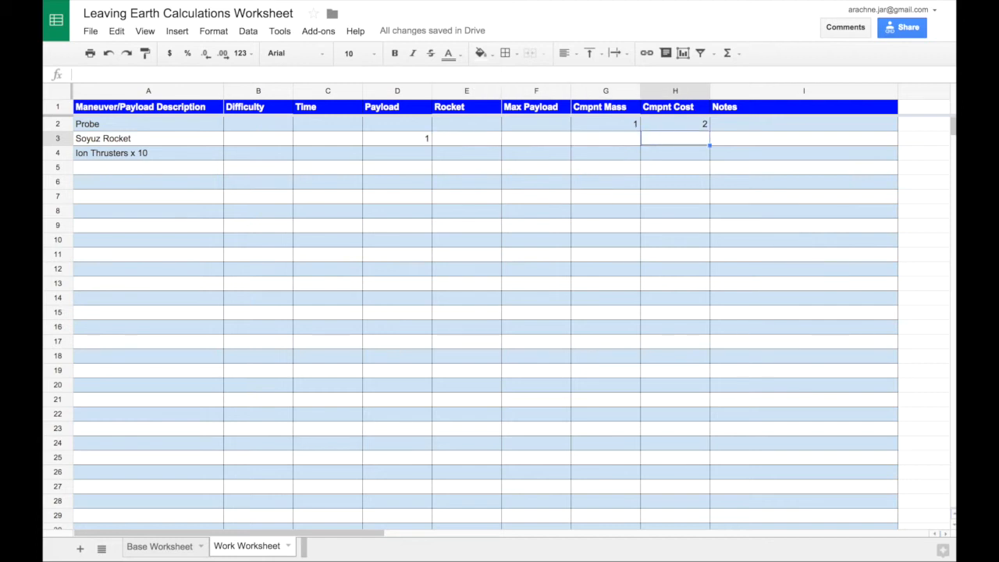
{"action": "key", "text": "Down"}
{"action": "key", "text": "Left"}
{"action": "key", "text": "Left"}
{"action": "key", "text": "Left"}
{"action": "key", "text": "Up"}
{"action": "key", "text": "Left"}
{"action": "key", "text": "Left"}
{"action": "key", "text": "Left"}
{"action": "key", "text": "Left"}
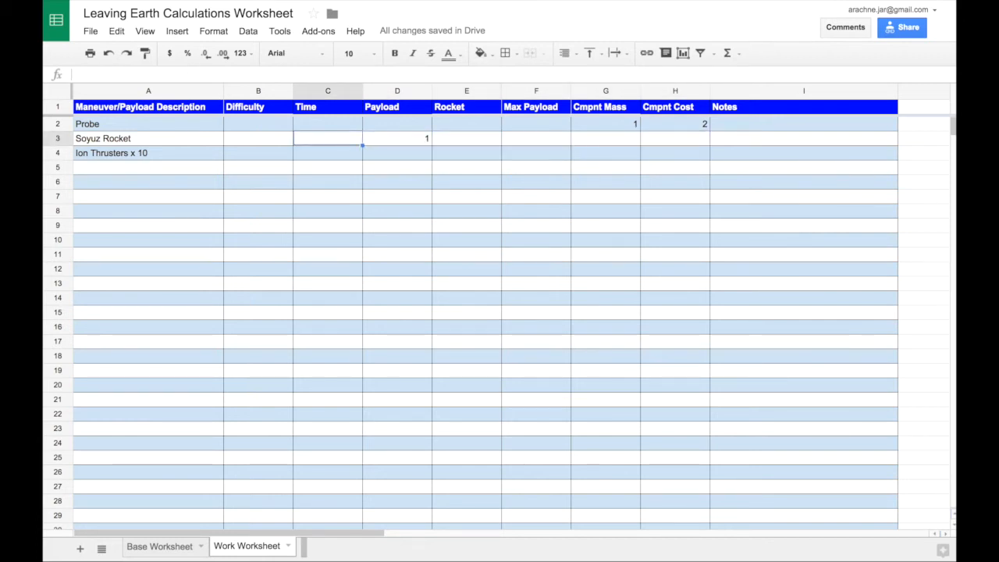
- Enter a component mass of 9 and a component cost of 8 for the Soyuz Rocket
{"action": "key", "text": "Right"}
{"action": "key", "text": "Right"}
{"action": "key", "text": "Right"}
{"action": "key", "text": "Right"}
{"action": "key", "text": "Left"}
{"action": "key", "text": "Right"}
{"action": "key", "text": "Right"}
{"action": "key", "text": "Right"}
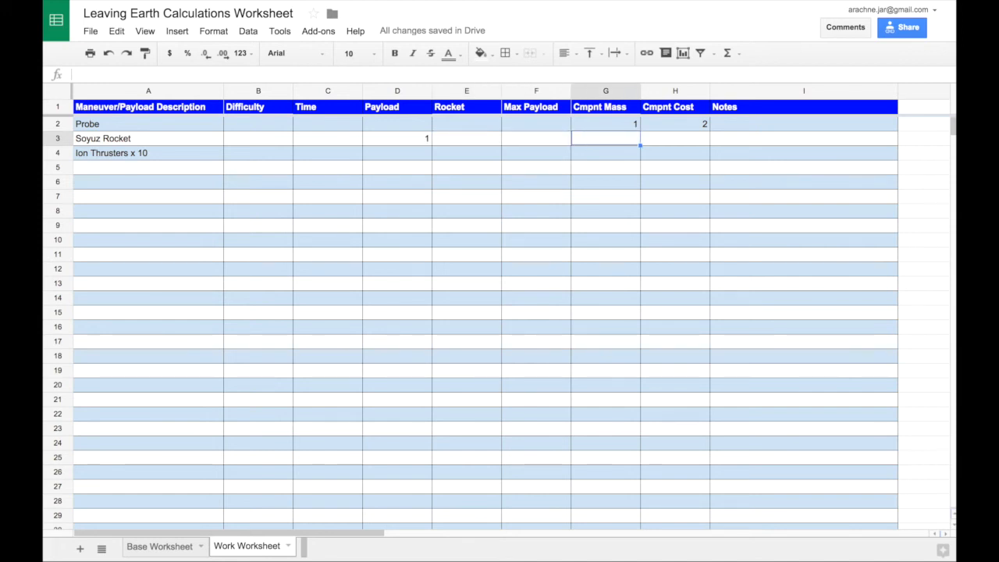
{"action": "type", "text": "9"}
{"action": "key", "text": "Tab"}
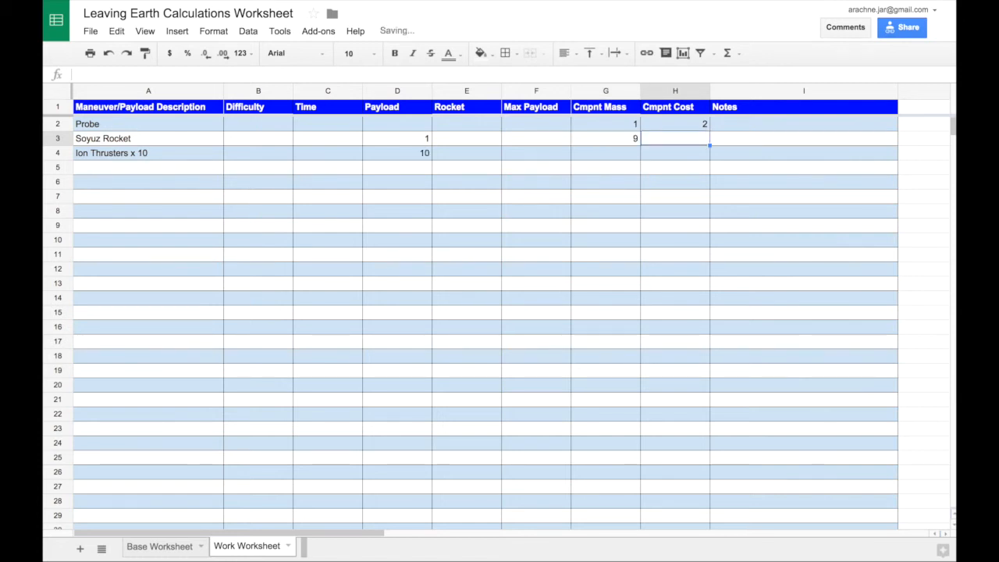
{"action": "type", "text": "8"}
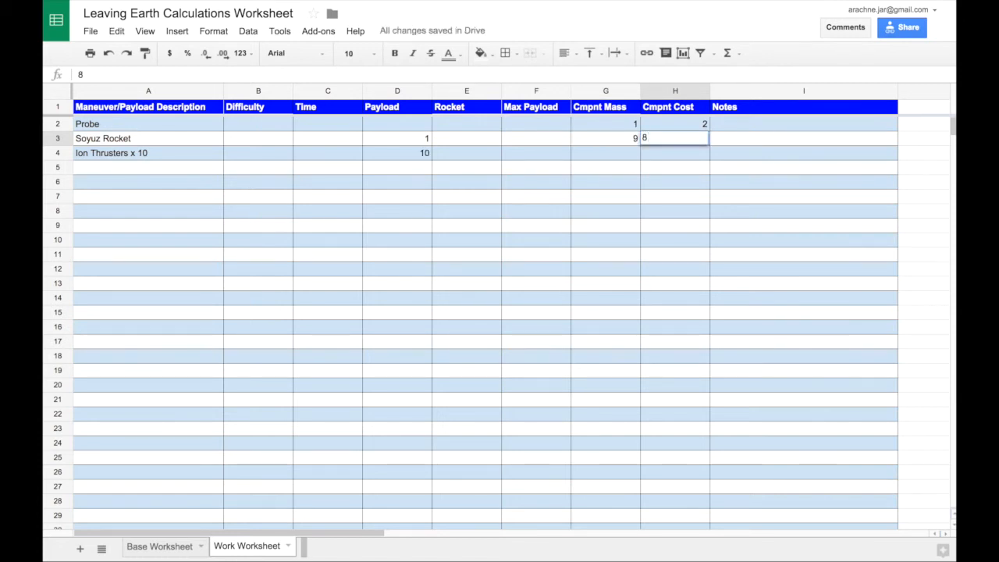
{"action": "key", "text": "Tab"}
{"action": "key", "text": "Return"}
- Enter a component mass of 10 and a component cost of 100 for the Ion Thrusters x 10 row
{"action": "key", "text": "Left"}
{"action": "key", "text": "Left"}
{"action": "key", "text": "Right"}
{"action": "key", "text": "Right"}
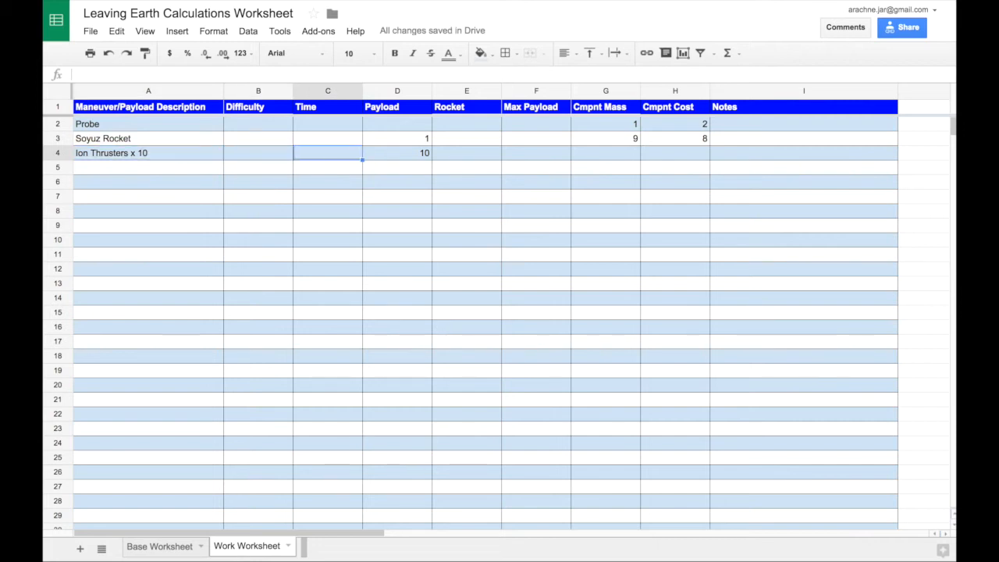
{"action": "key", "text": "Right"}
{"action": "key", "text": "Right"}
{"action": "key", "text": "Left"}
{"action": "key", "text": "Right"}
{"action": "key", "text": "Right"}
{"action": "key", "text": "Right"}
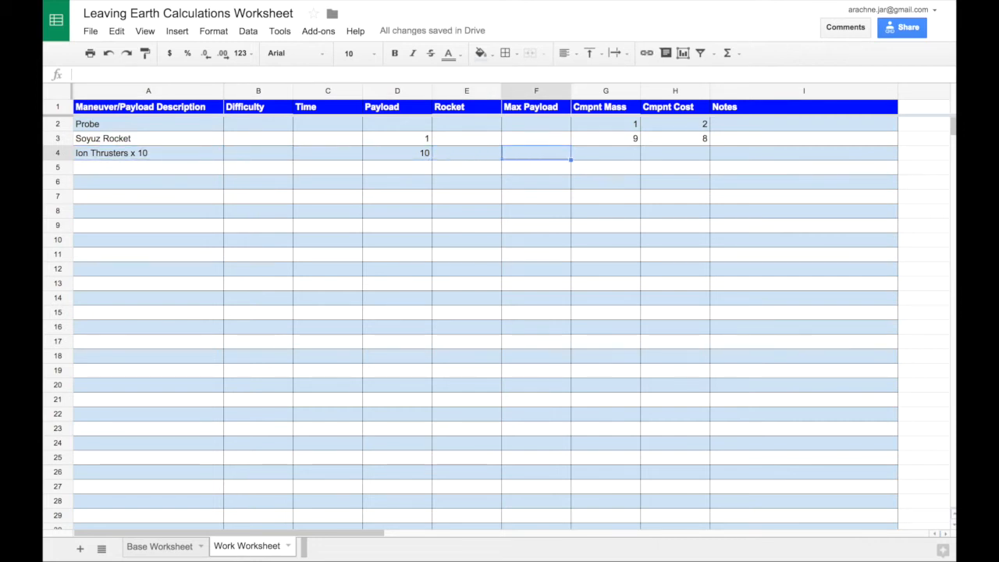
{"action": "type", "text": "10"}
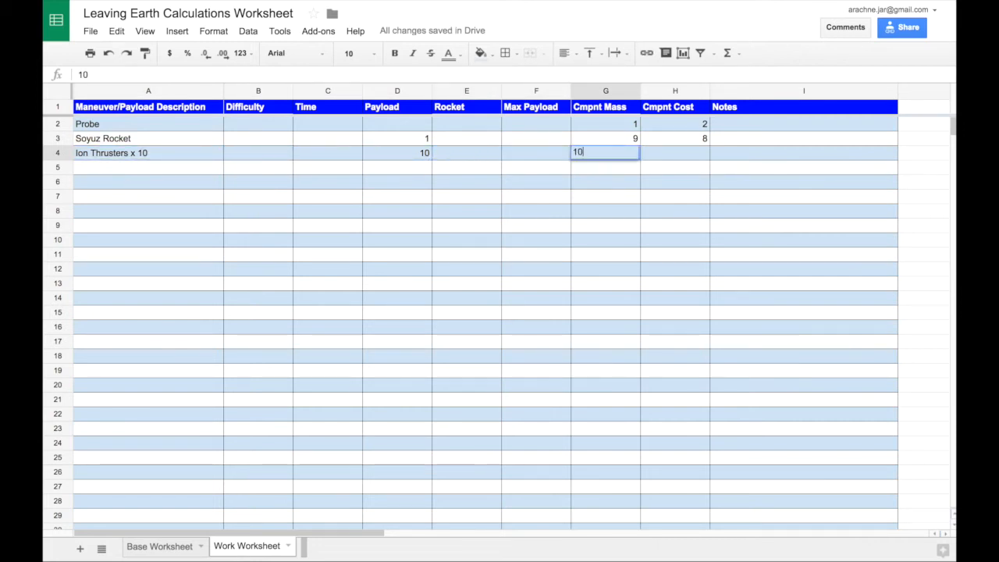
{"action": "key", "text": "Tab"}
{"action": "type", "text": "100"}
{"action": "key", "text": "BackSpace"}
{"action": "key", "text": "BackSpace"}
{"action": "key", "text": "BackSpace"}
{"action": "type", "text": "100"}
{"action": "key", "text": "Return"}
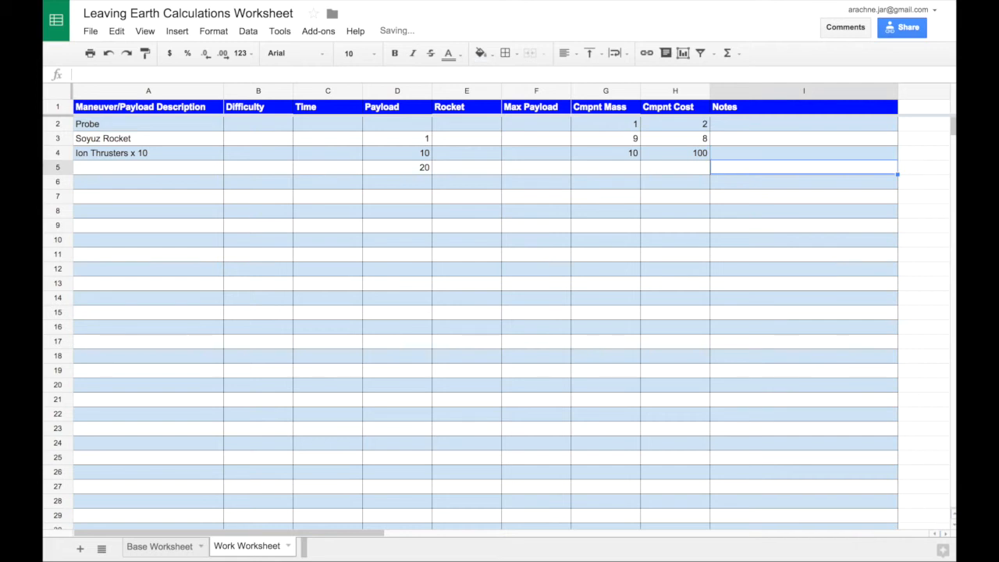
- Add the maneuvers Inner transfer to Venus orbit, Earth orbit to Inner transfer, Suborbital to Earth orbit and Launch to suborbital in A5:A8
{"action": "key", "text": "Left"}
{"action": "key", "text": "Up"}
{"action": "key", "text": "Down"}
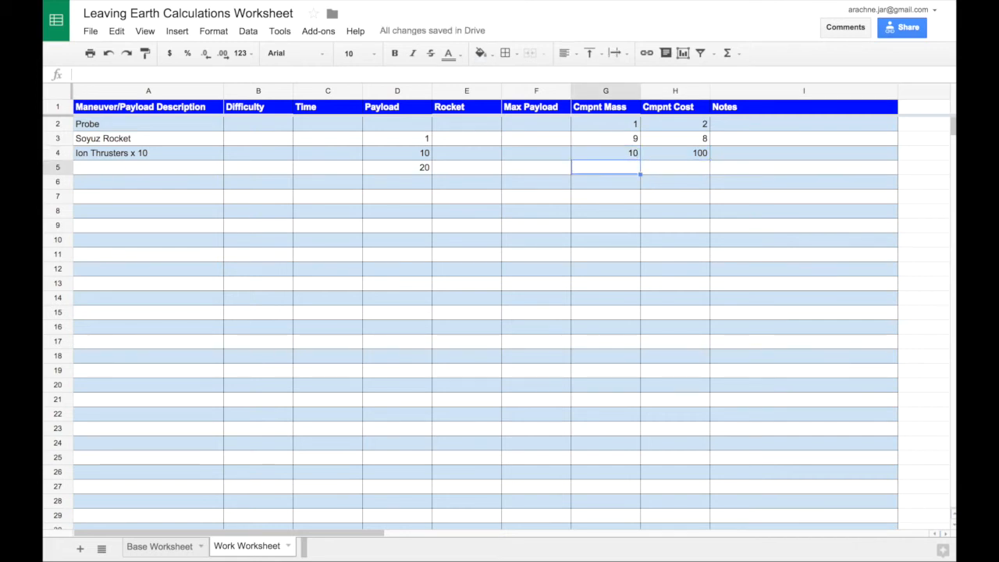
{"action": "key", "text": "Left"}
{"action": "key", "text": "Left"}
{"action": "key", "text": "Left"}
{"action": "key", "text": "Left"}
{"action": "key", "text": "Left"}
{"action": "key", "text": "Left"}
{"action": "key", "text": "Right"}
{"action": "key", "text": "Right"}
{"action": "key", "text": "Right"}
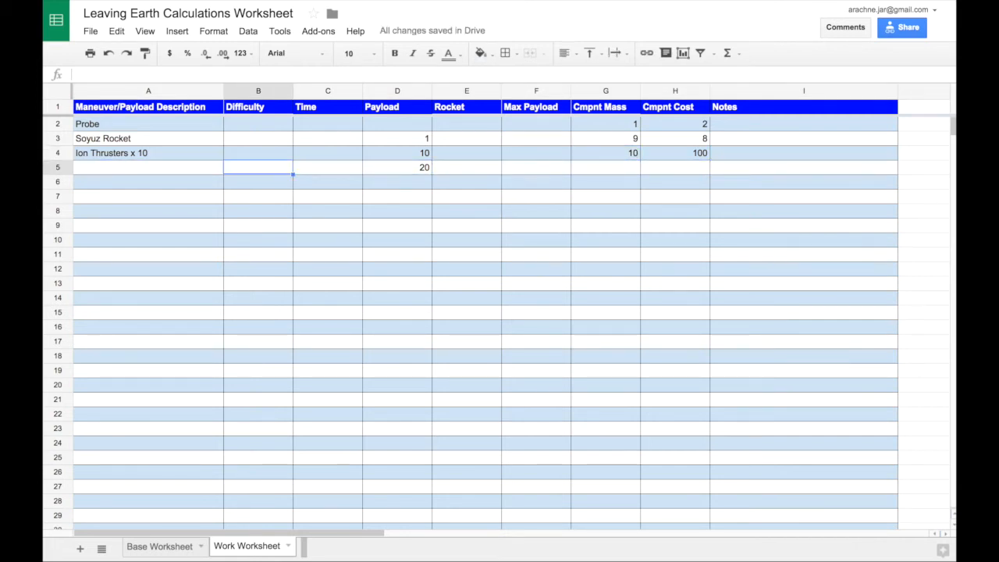
{"action": "key", "text": "Left"}
{"action": "key", "text": "Left"}
{"action": "key", "text": "Left"}
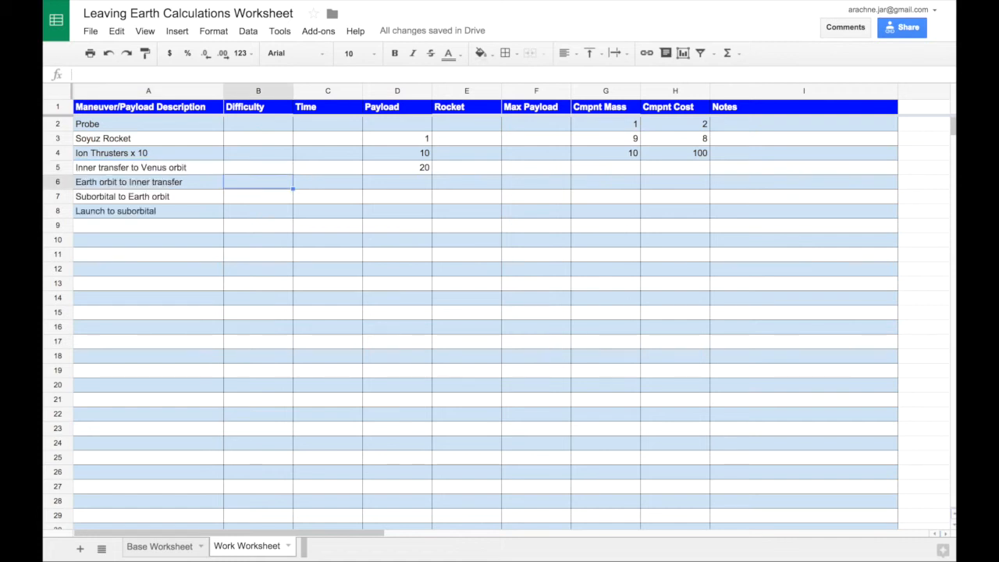
- Set the difficulty of the Inner transfer to Venus orbit maneuver to 3
{"action": "key", "text": "Up"}
{"action": "key", "text": "Left"}
{"action": "key", "text": "Right"}
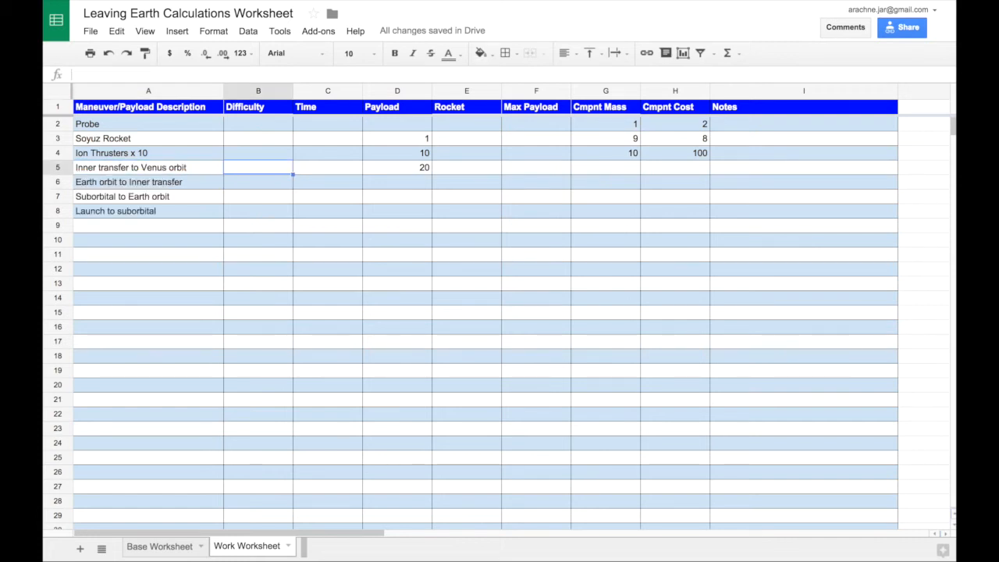
{"action": "type", "text": "3"}
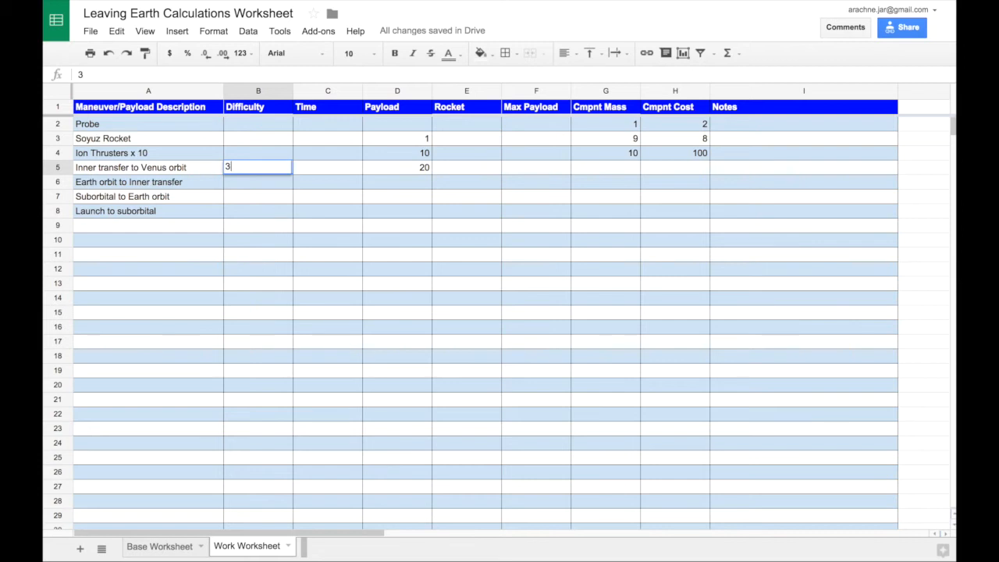
{"action": "key", "text": "Tab"}
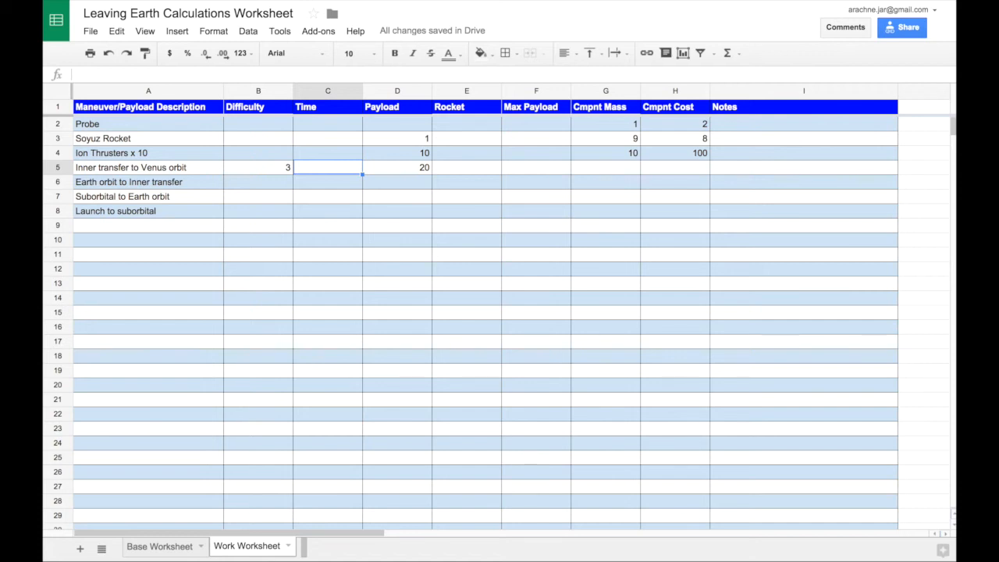
- Set the time of the Inner transfer to Venus orbit maneuver to 2
{"action": "key", "text": "Left"}
{"action": "key", "text": "Left"}
{"action": "key", "text": "Right"}
{"action": "key", "text": "Right"}
{"action": "key", "text": "Left"}
{"action": "key", "text": "Right"}
{"action": "type", "text": "2"}
{"action": "key", "text": "Right"}
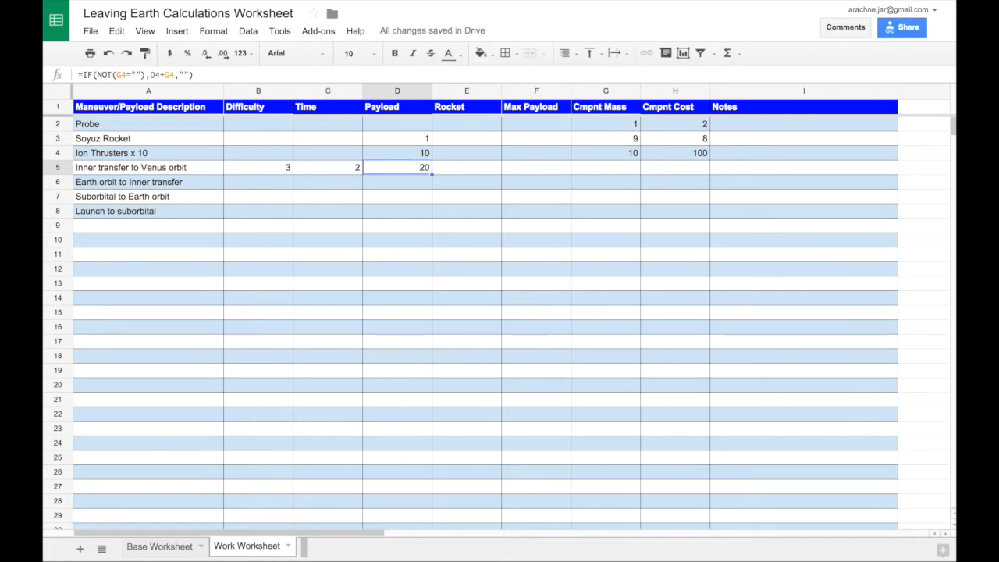
- Enter "(Ion)" as the rocket for the Inner transfer to Venus orbit maneuver
{"action": "key", "text": "Right"}
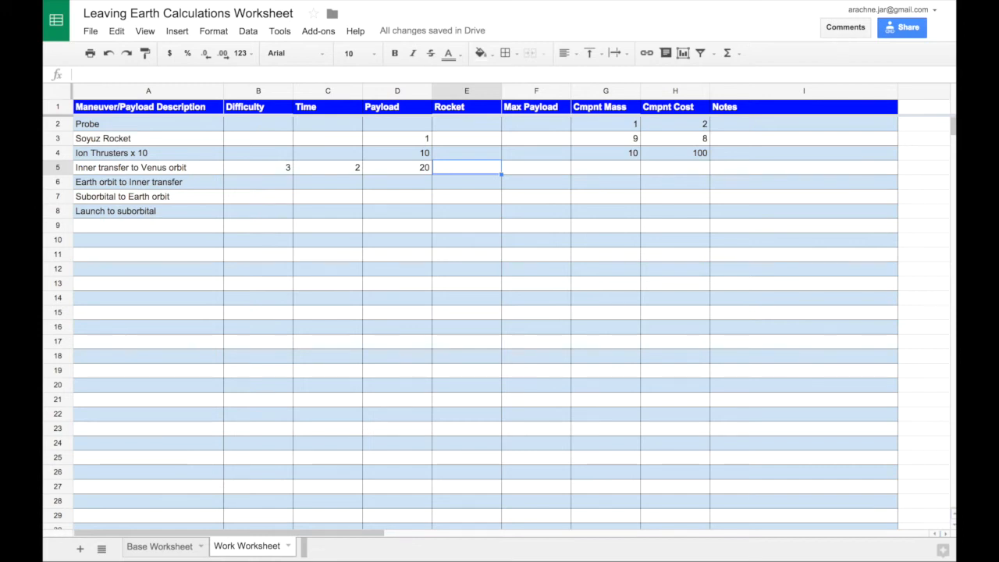
{"action": "type", "text": "(Ion)"}
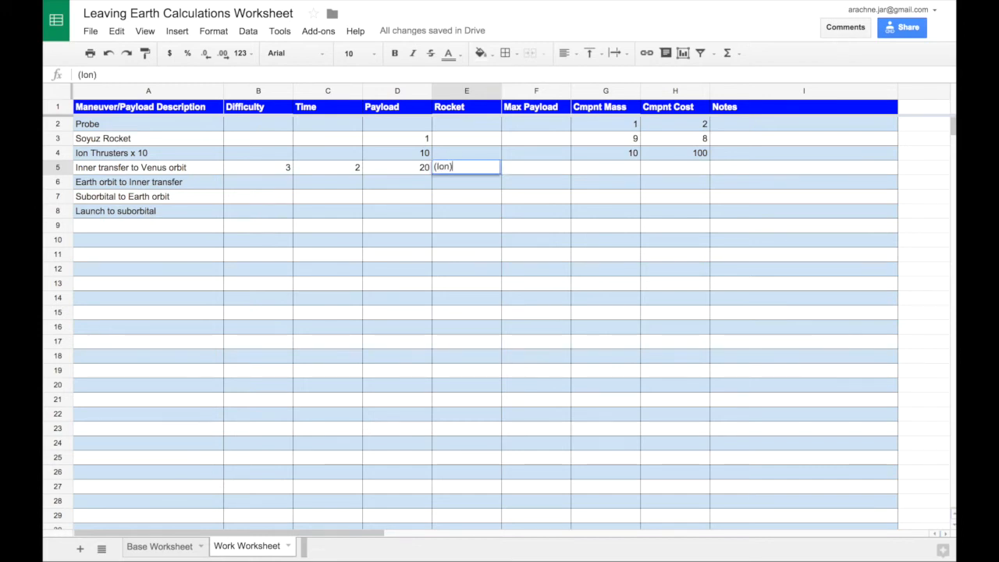
{"action": "key", "text": "Right"}
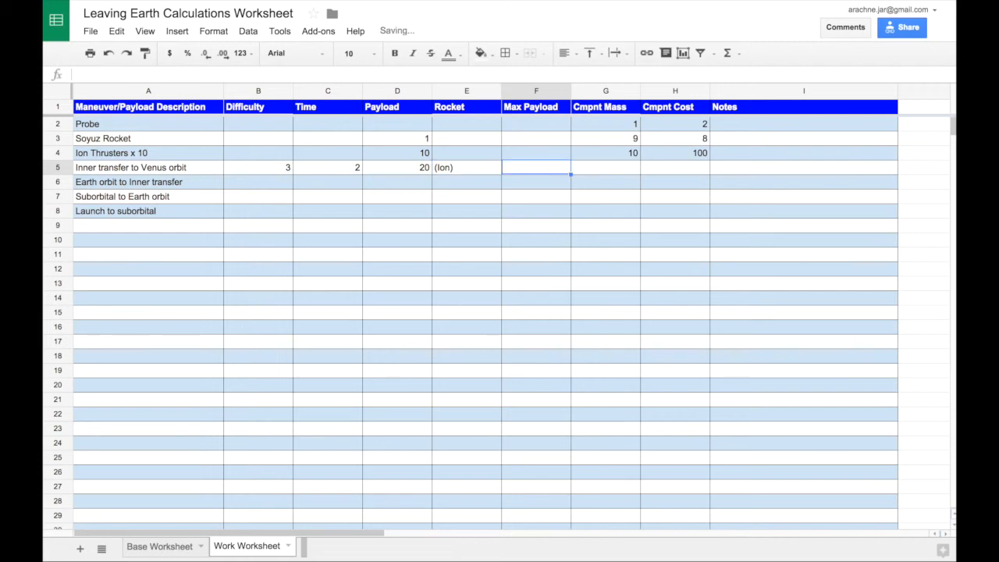
{"action": "key", "text": "Left"}
{"action": "key", "text": "Right"}
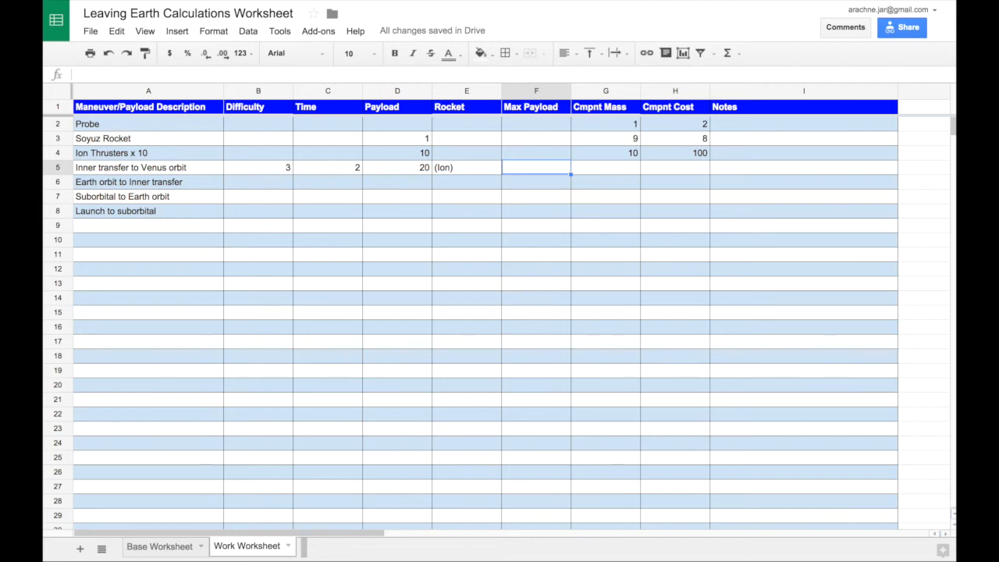
- Calculate the max payload of the Inner transfer to Venus orbit maneuver with the formula =10*2.33
{"action": "type", "text": "=10*2.33"}
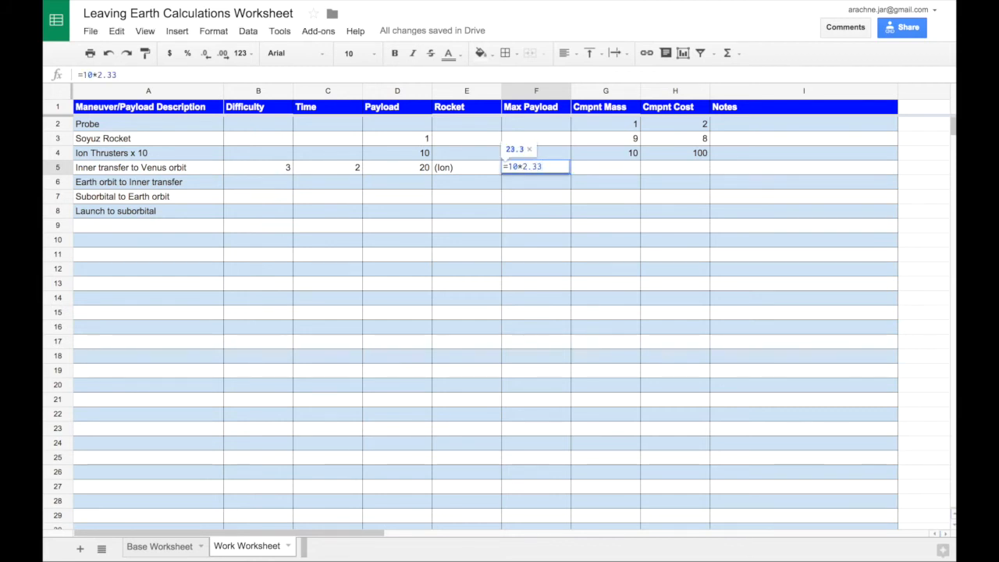
{"action": "key", "text": "Tab"}
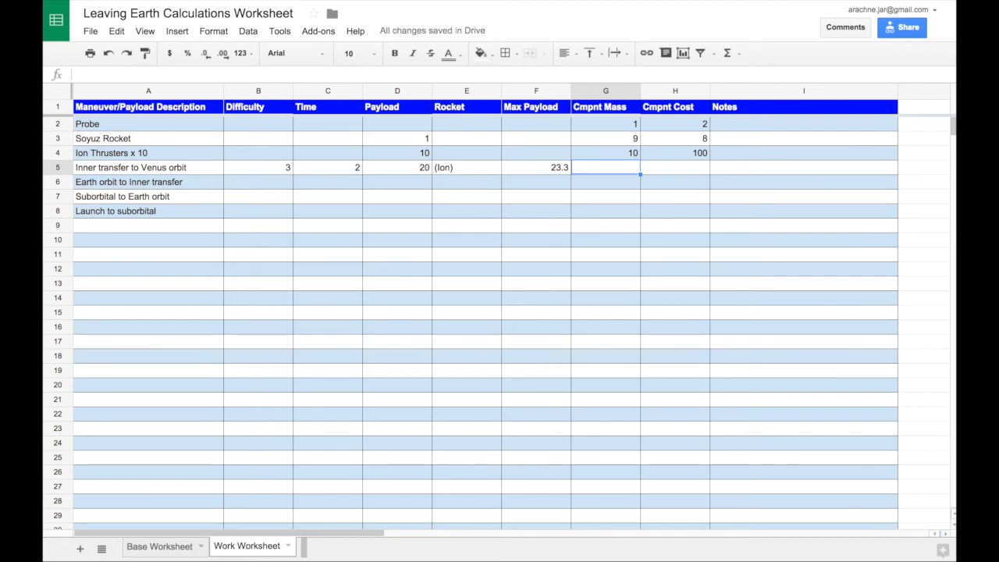
- Set both the component mass and component cost of the Inner transfer to Venus orbit maneuver to 0
{"action": "type", "text": "0"}
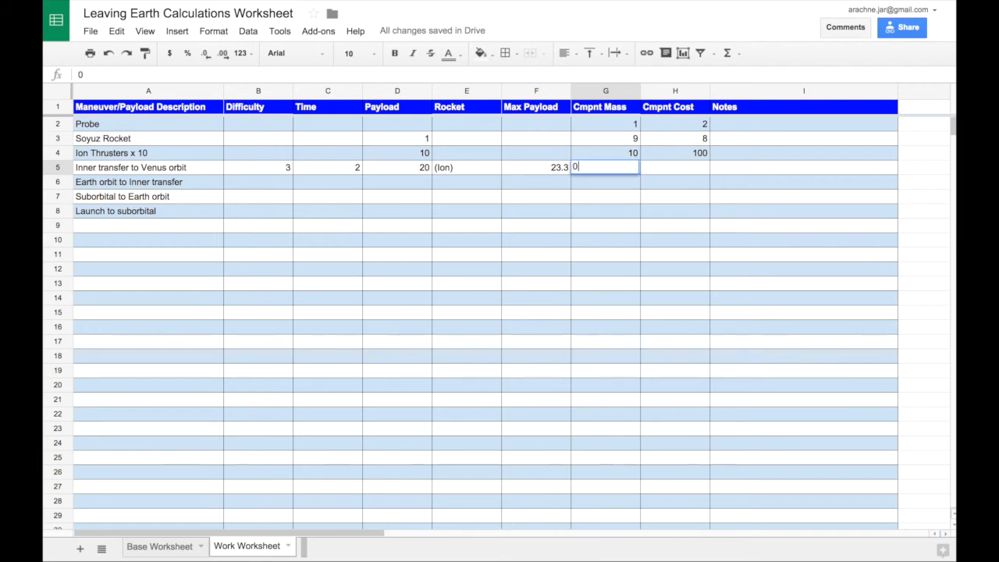
{"action": "key", "text": "Tab"}
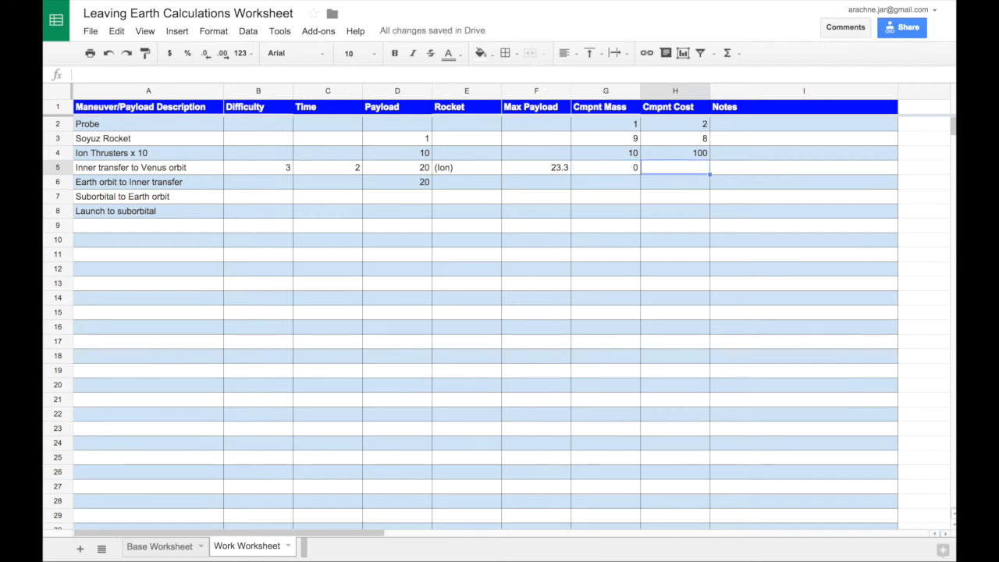
{"action": "type", "text": "0"}
{"action": "key", "text": "Tab"}
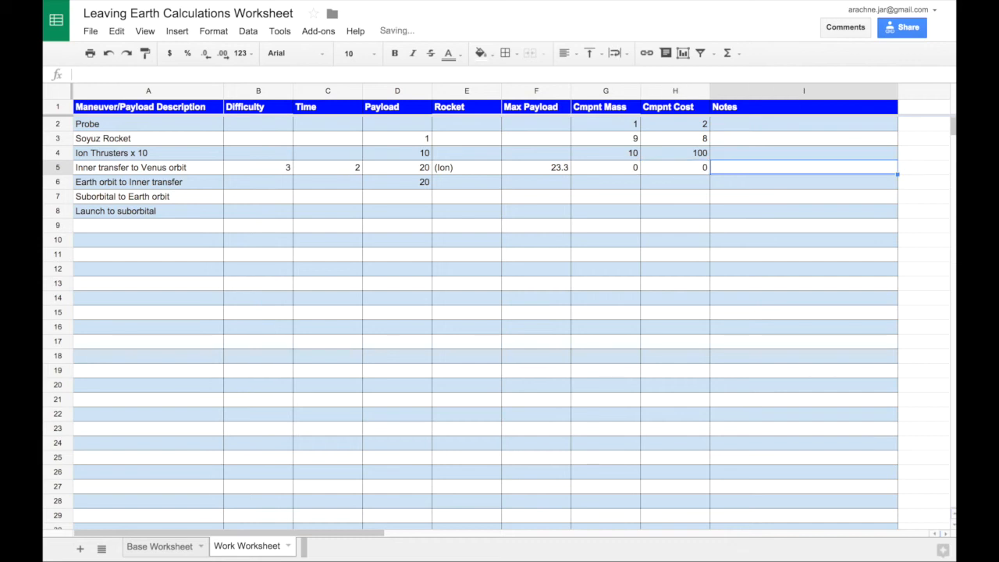
{"action": "key", "text": "Return"}
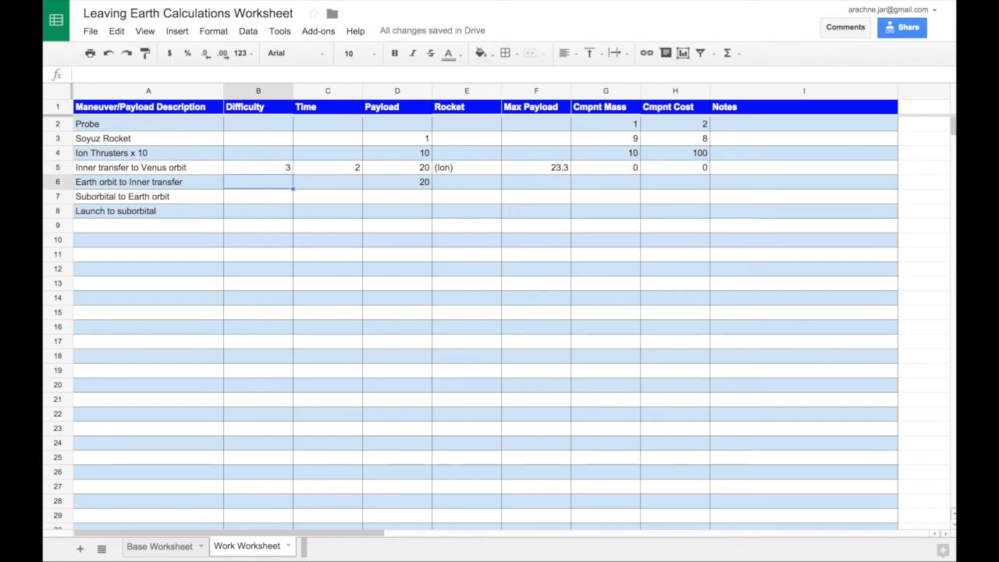
- Set the difficulty of the Earth orbit to Inner transfer maneuver to 3 and its time to 2
{"action": "type", "text": "3"}
{"action": "key", "text": "Tab"}
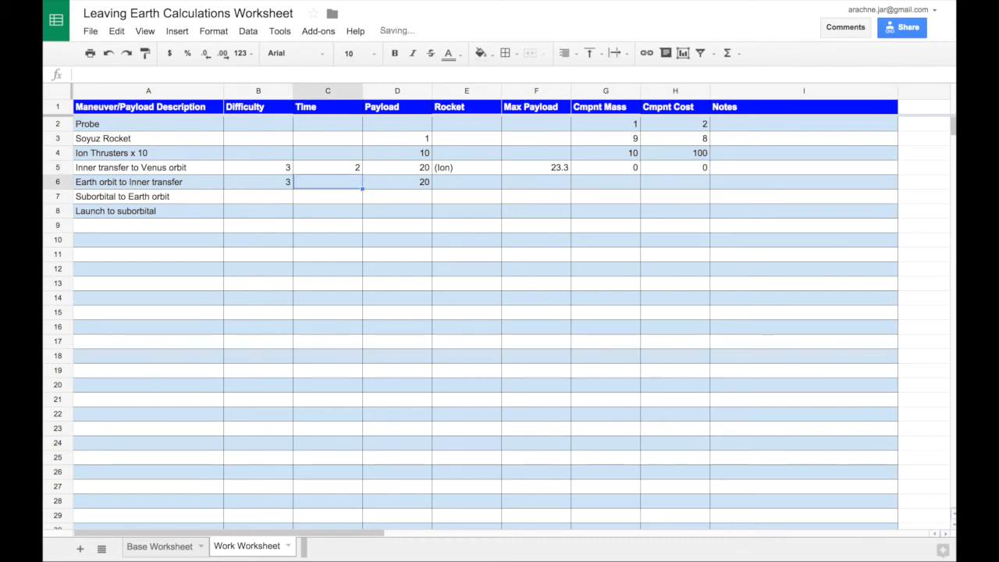
{"action": "type", "text": "2"}
{"action": "key", "text": "Tab"}
{"action": "key", "text": "Tab"}
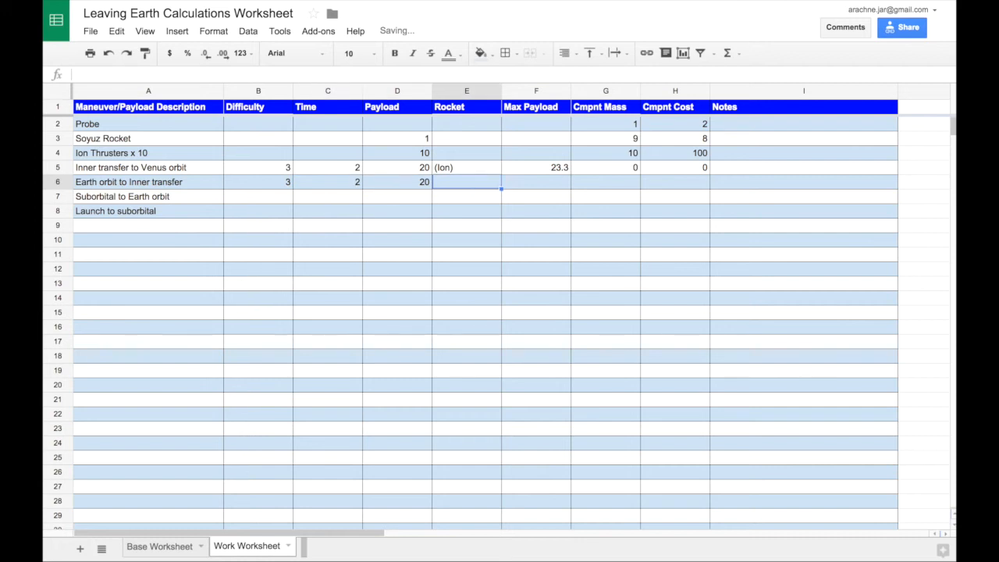
- Enter "(Ion)" as the Earth orbit to Inner transfer rocket, with max payload 23.3 and component mass and cost 0
{"action": "type", "text": "(Ion)"}
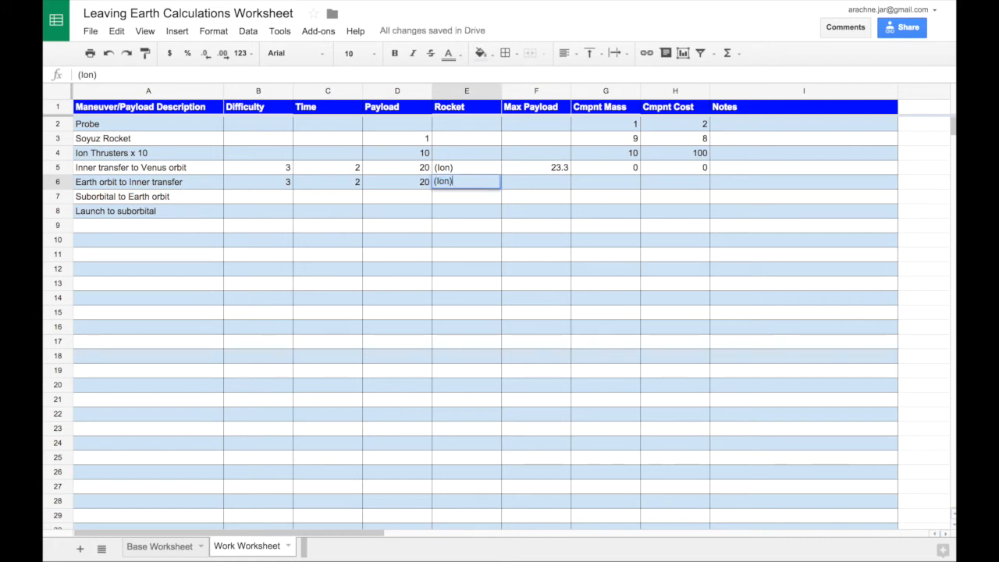
{"action": "key", "text": "Tab"}
{"action": "key", "text": "Return"}
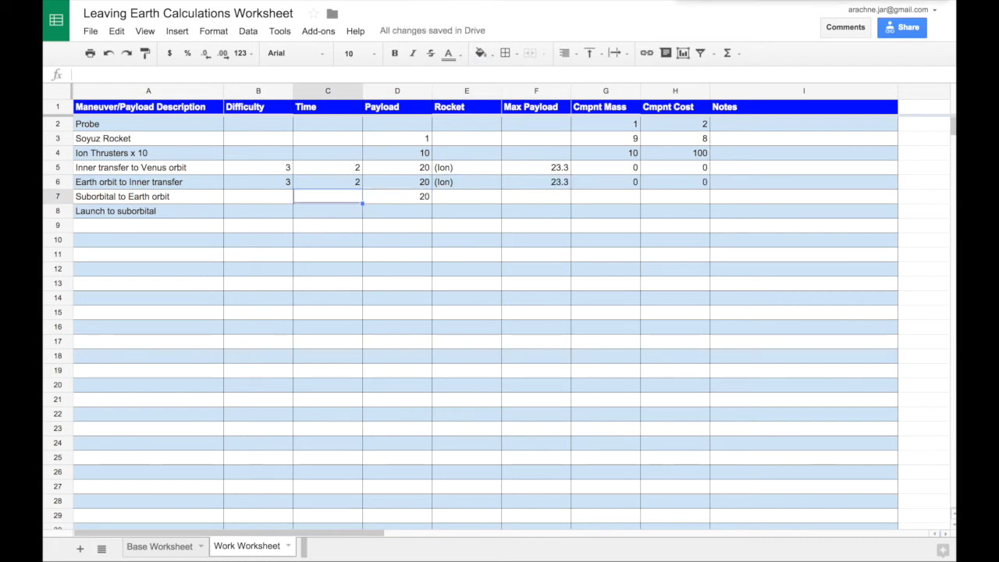
- Set the difficulty of the Suborbital to Earth orbit maneuver to 5, leaving its time empty
{"action": "key", "text": "Left"}
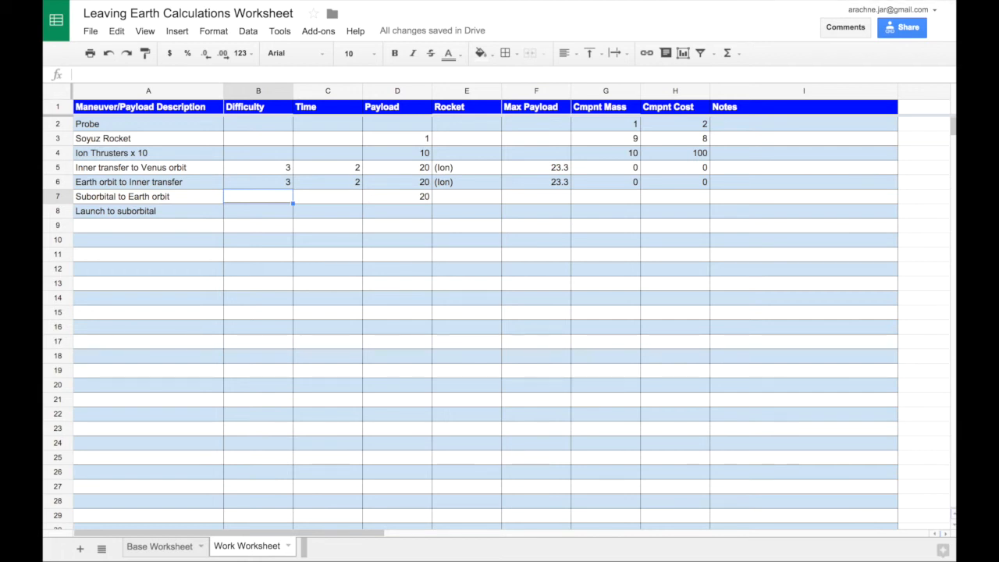
{"action": "type", "text": "5"}
{"action": "key", "text": "Tab"}
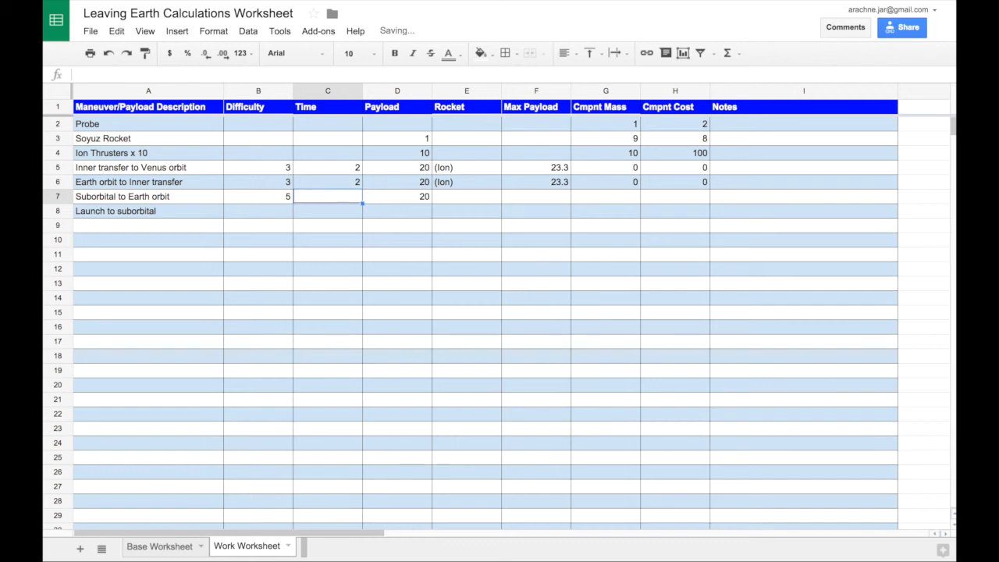
{"action": "key", "text": "Tab"}
{"action": "key", "text": "Left"}
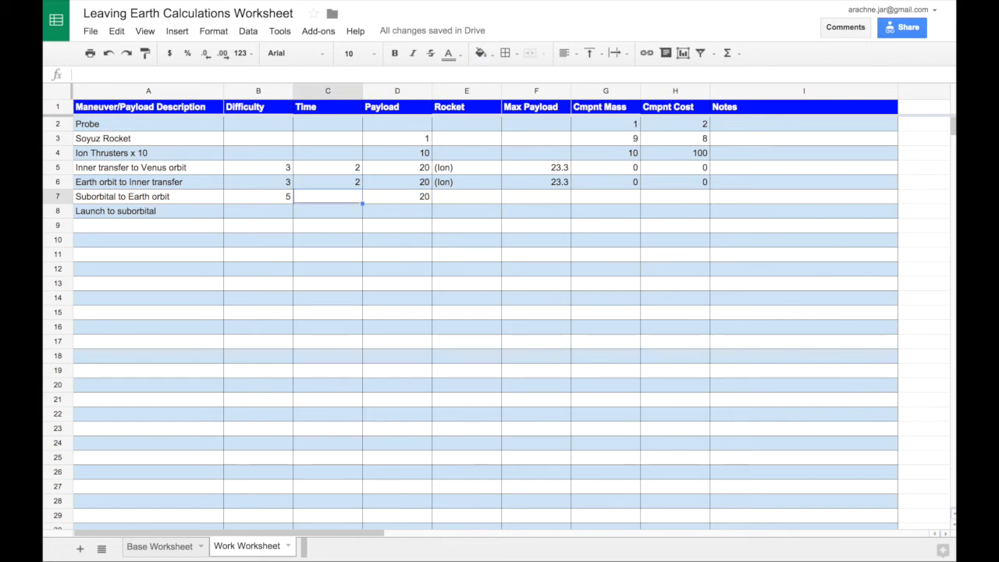
{"action": "key", "text": "Tab"}
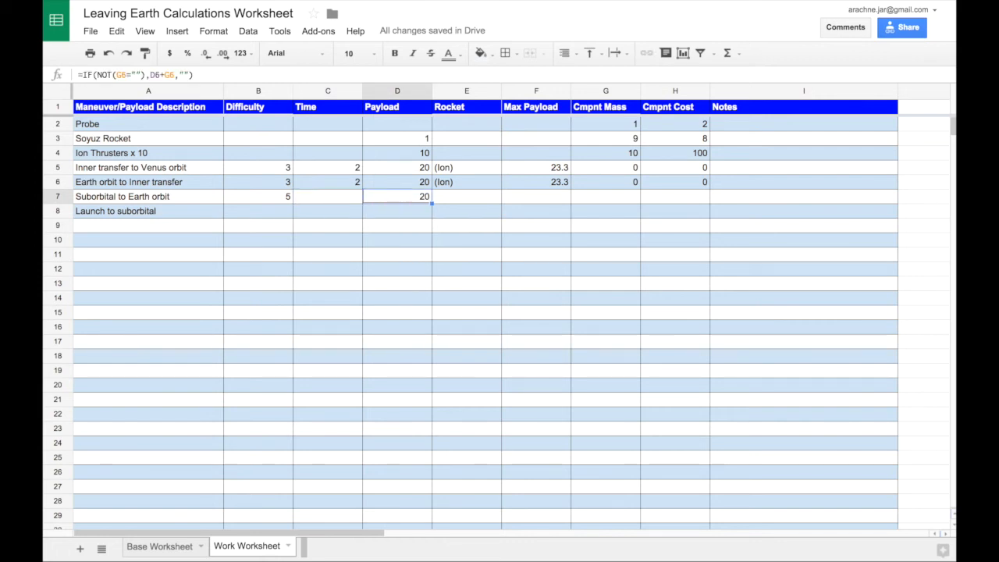
- Enter Saturn as the rocket for the Suborbital to Earth orbit maneuver with a max payload of 20
{"action": "key", "text": "Tab"}
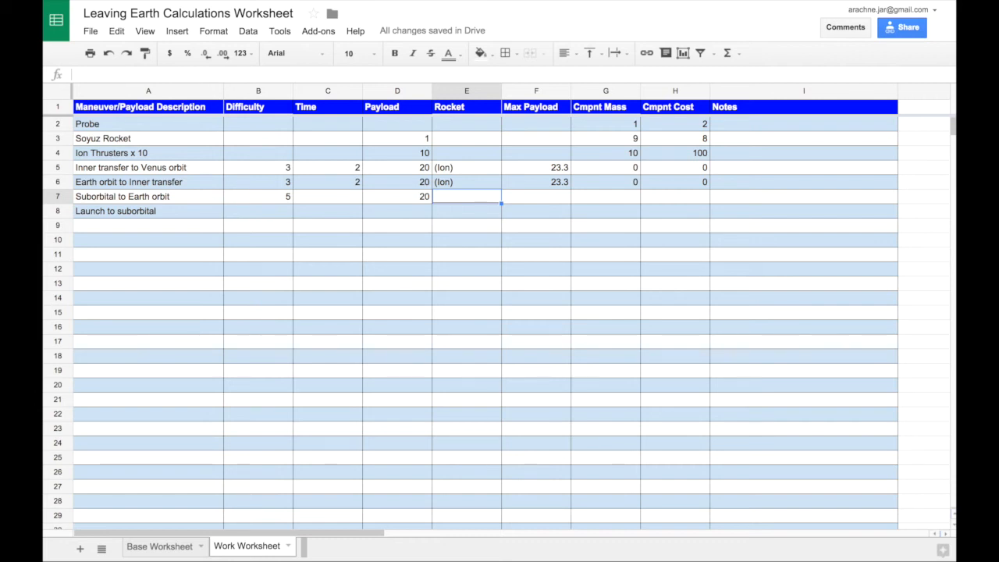
{"action": "type", "text": "Saturn"}
{"action": "key", "text": "Tab"}
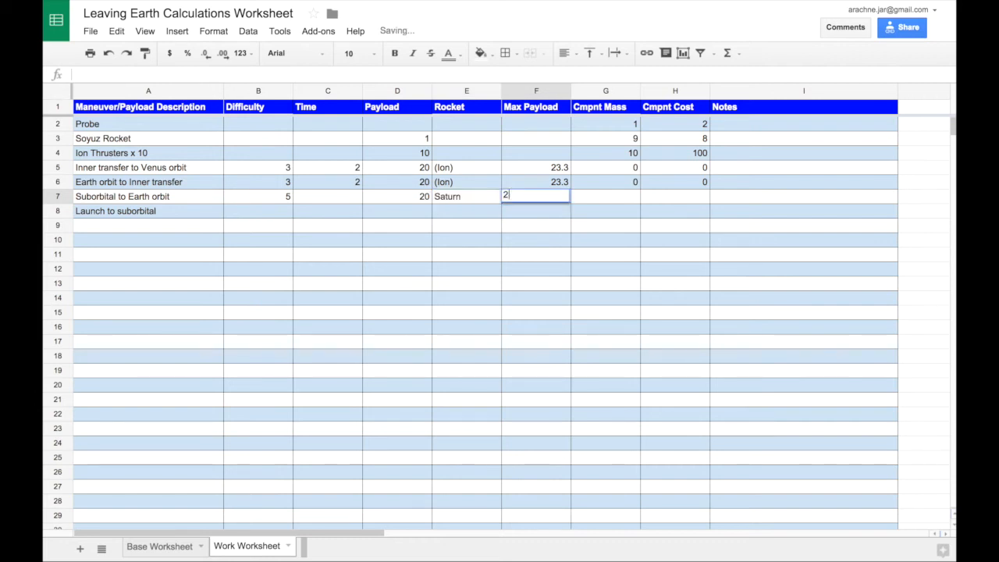
{"action": "type", "text": "20"}
{"action": "key", "text": "Tab"}
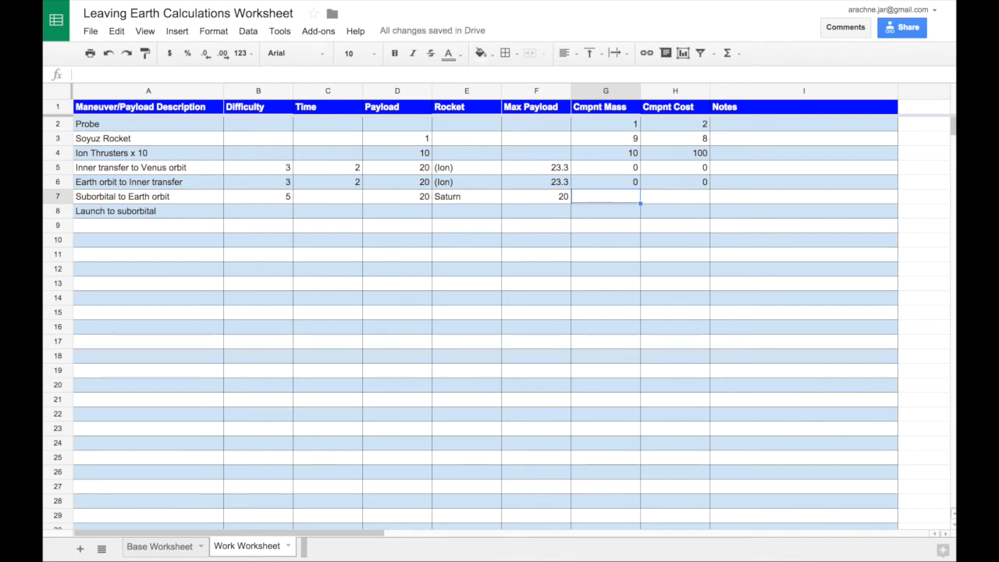
- Set the component mass of the Suborbital to Earth orbit maneuver to 20 and its component cost to 15
{"action": "type", "text": "20"}
{"action": "key", "text": "Tab"}
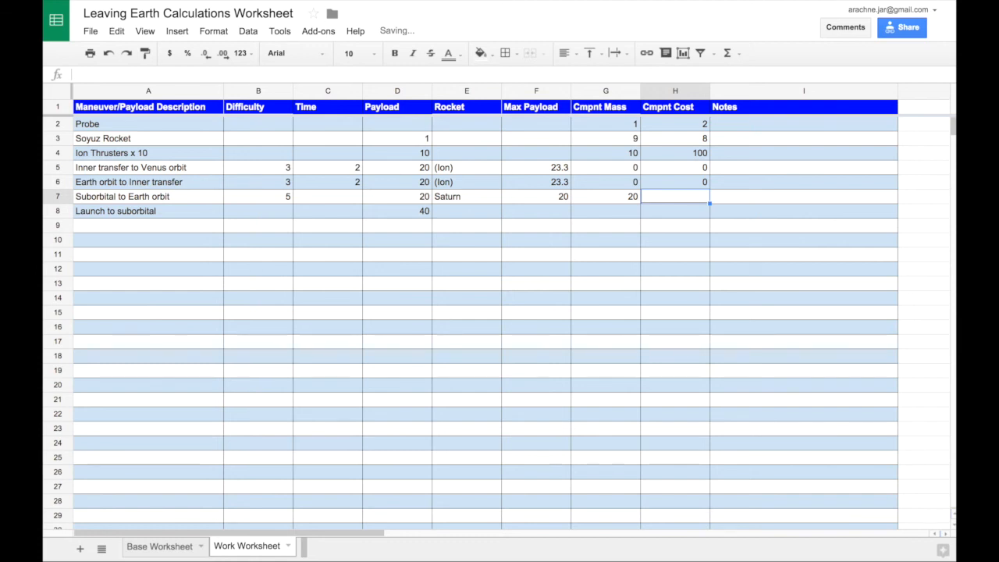
{"action": "type", "text": "15"}
{"action": "key", "text": "Tab"}
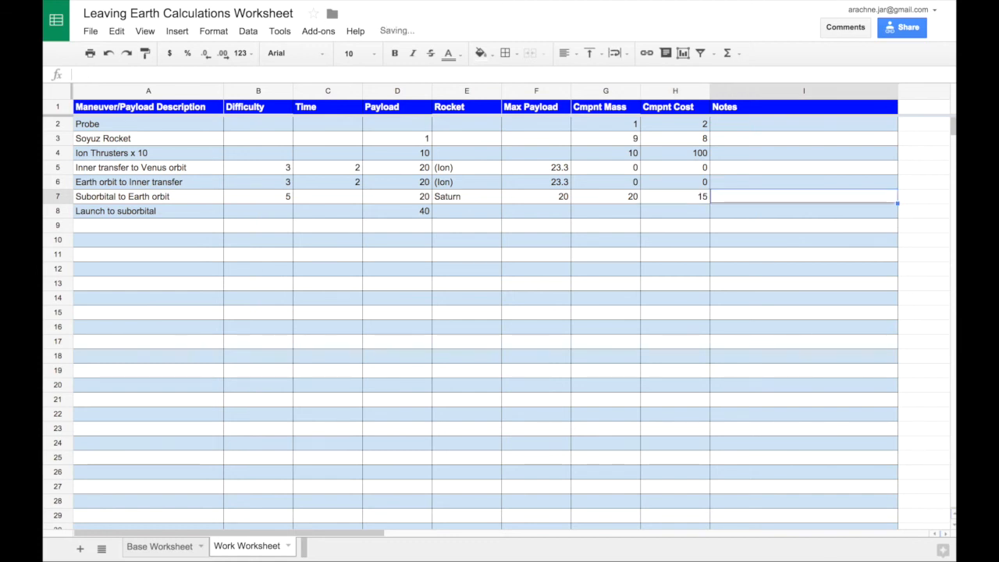
- Set the difficulty of the Launch to suborbital maneuver to 3
{"action": "key", "text": "Down"}
{"action": "key", "text": "Left"}
{"action": "key", "text": "Left"}
{"action": "key", "text": "Left"}
{"action": "key", "text": "Left"}
{"action": "key", "text": "Left"}
{"action": "key", "text": "Left"}
{"action": "key", "text": "Left"}
{"action": "key", "text": "Left"}
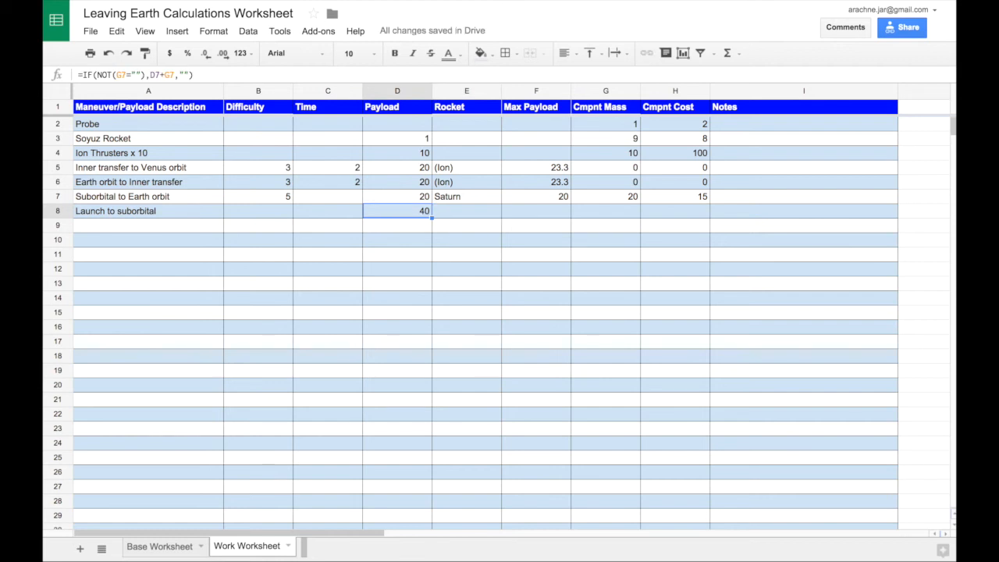
{"action": "key", "text": "Right"}
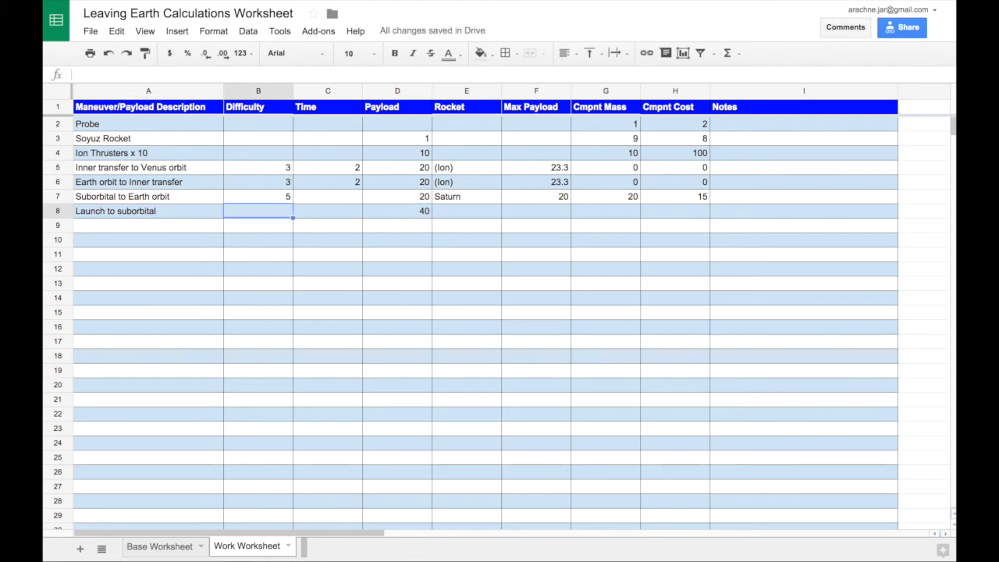
{"action": "type", "text": "3"}
{"action": "key", "text": "Tab"}
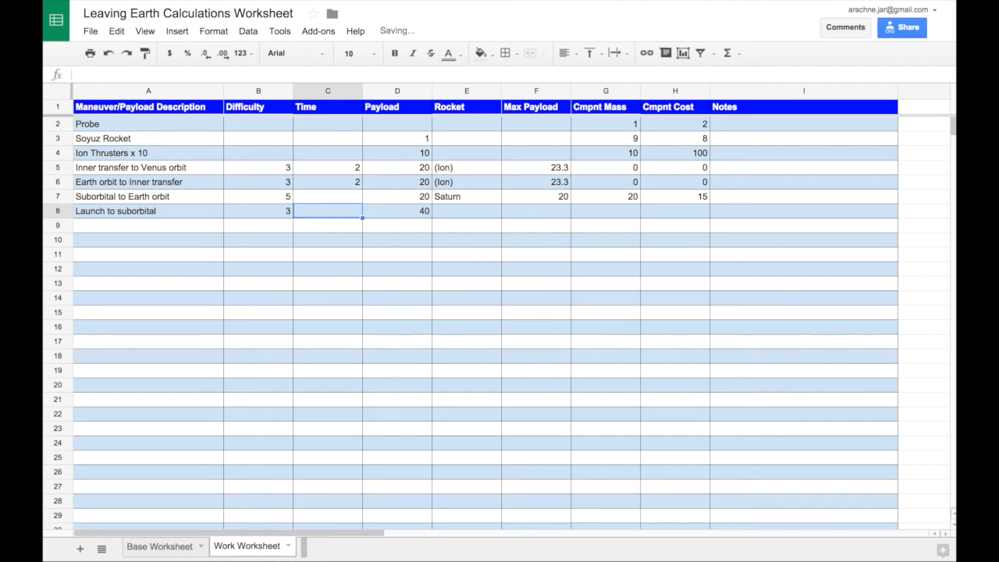
- Enter Saturn as the rocket for the Launch to suborbital maneuver with a max payload of 46.66
{"action": "key", "text": "Right"}
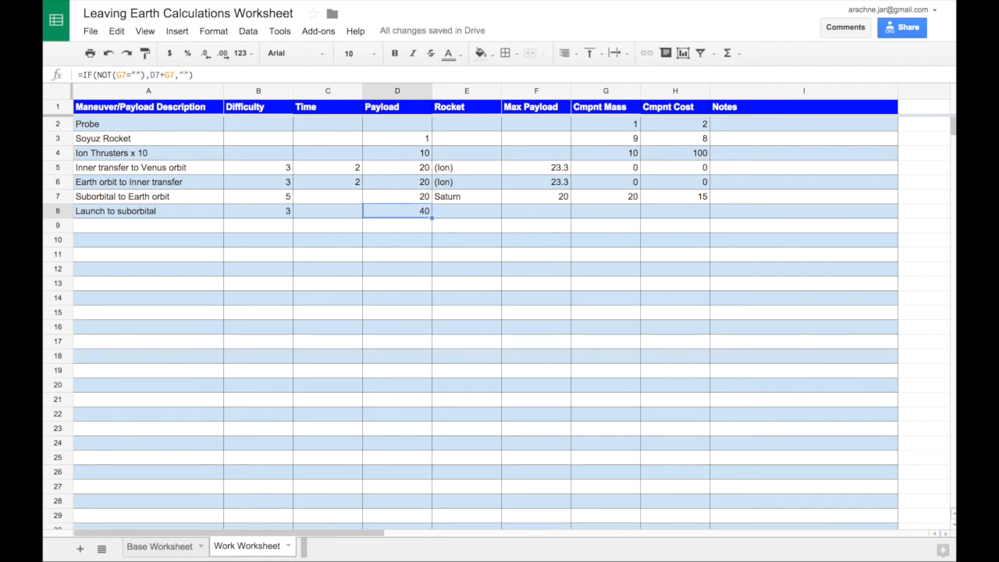
{"action": "key", "text": "Right"}
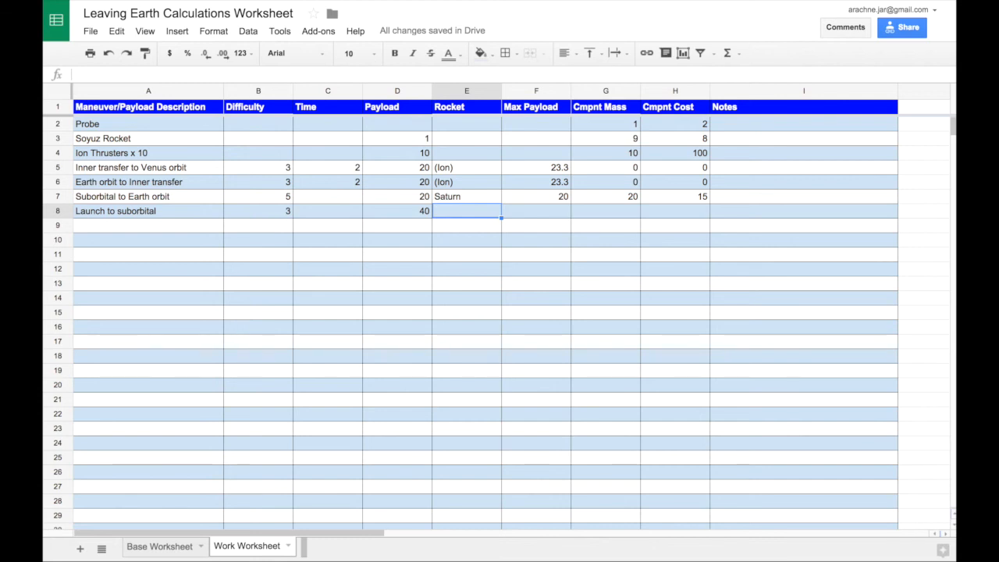
{"action": "type", "text": "Saturn"}
{"action": "key", "text": "Tab"}
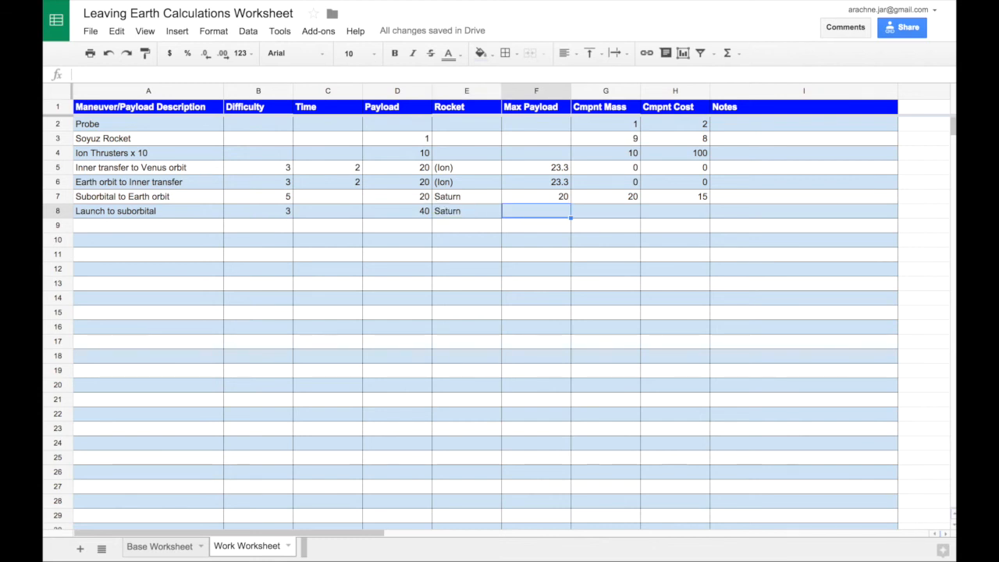
{"action": "type", "text": "46"}
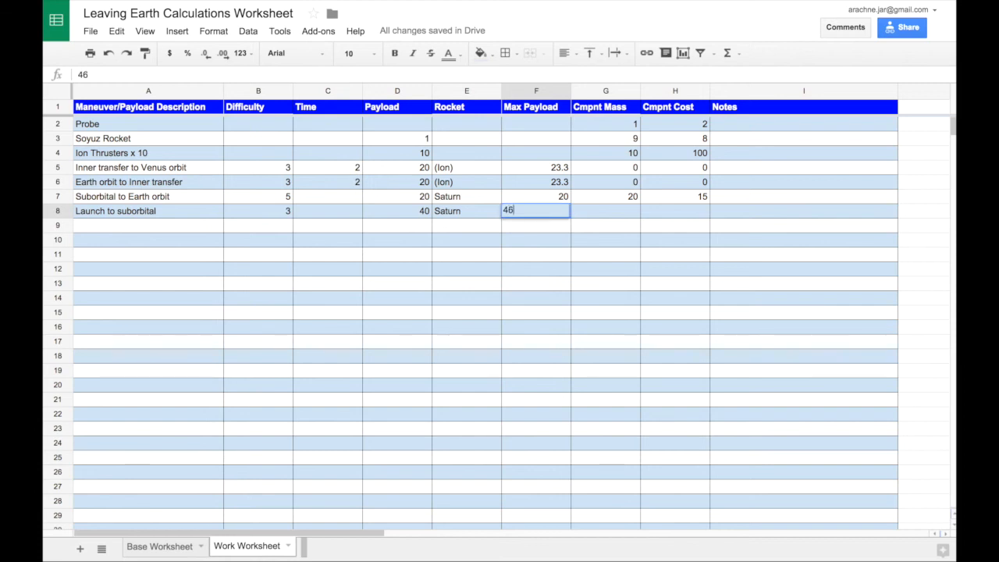
{"action": "type", "text": ".66"}
{"action": "key", "text": "Tab"}
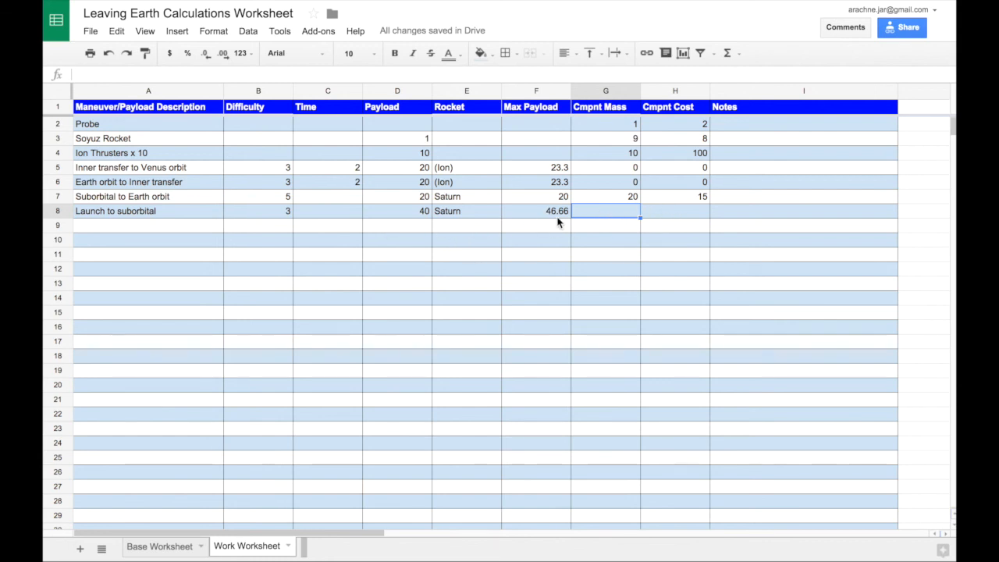
- Set the component cost of the Launch to suborbital maneuver to 15, leaving its component mass empty
{"action": "left_click", "coordinate": [682, 208]}
{"action": "left_click", "coordinate": [696, 232]}
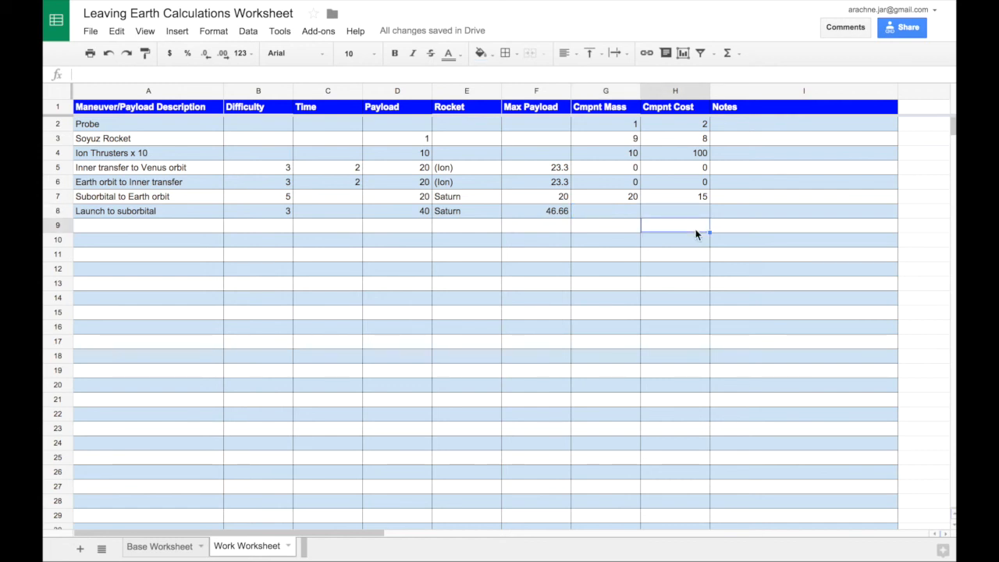
{"action": "left_click", "coordinate": [698, 209]}
{"action": "type", "text": "15"}
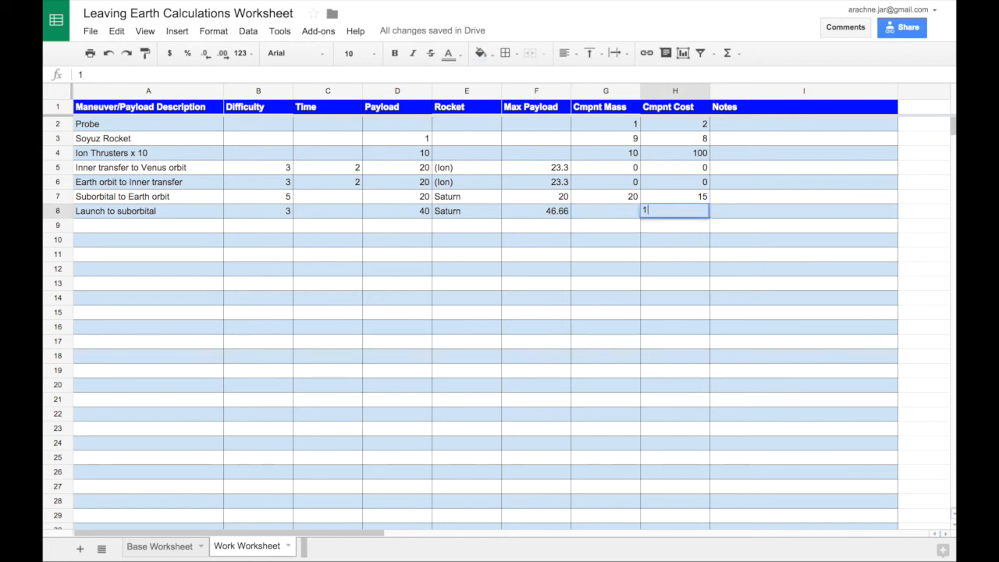
{"action": "key", "text": "Tab"}
{"action": "left_click", "coordinate": [691, 229]}
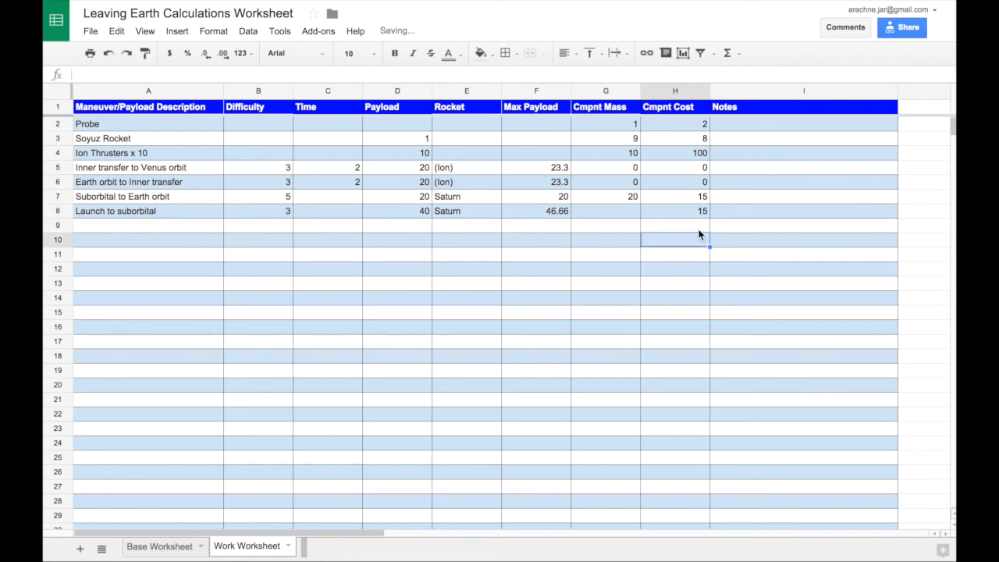
- Add the bold label "Total Cost" in the Notes column at I9
{"action": "left_click", "coordinate": [733, 234]}
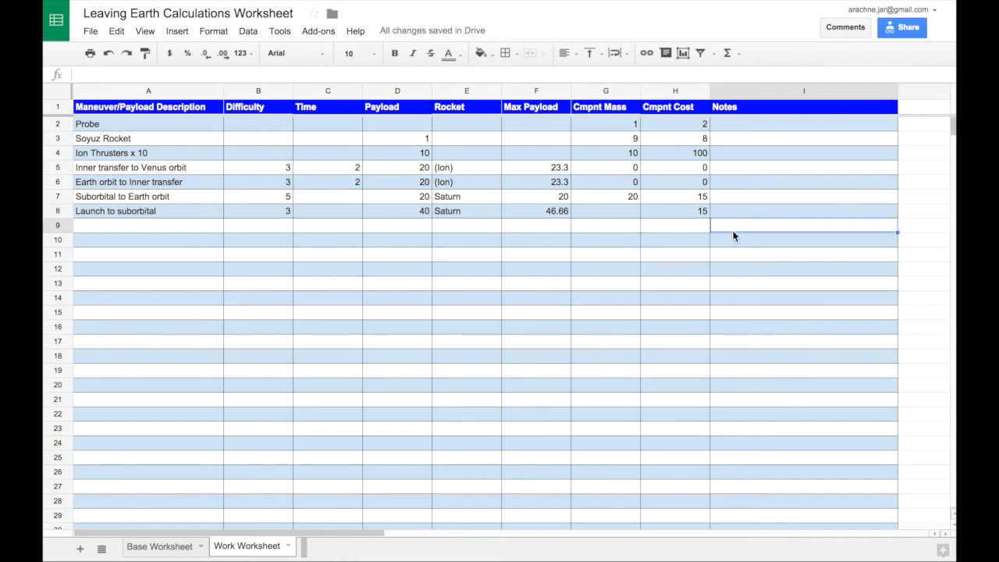
{"action": "key", "text": "ctrl+b"}
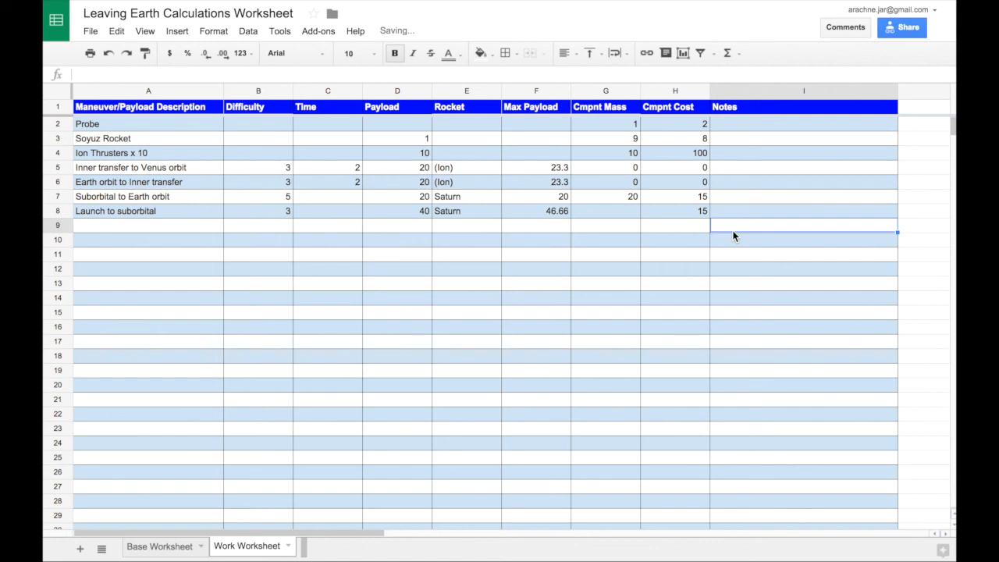
{"action": "type", "text": "Total Cost"}
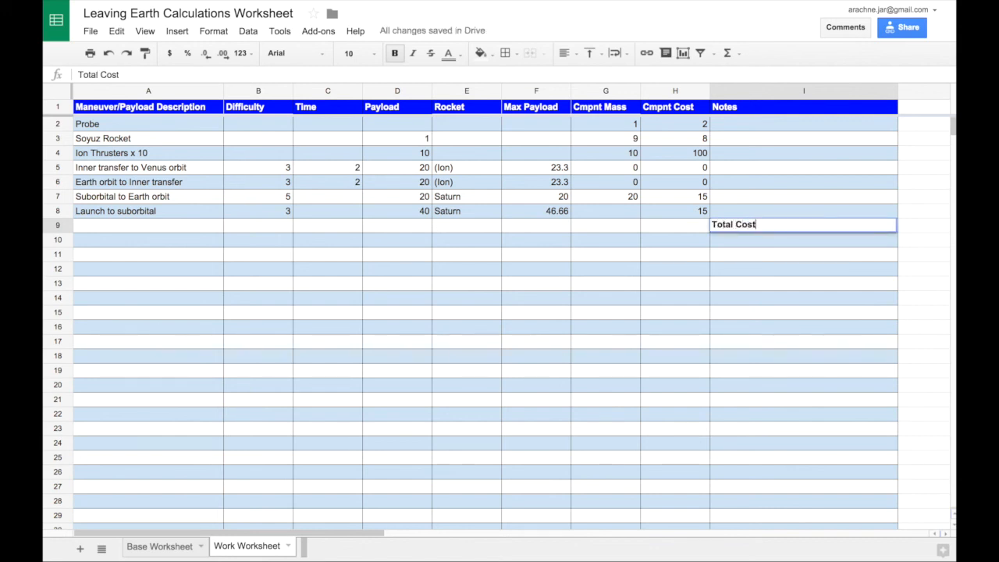
{"action": "key", "text": "Return"}
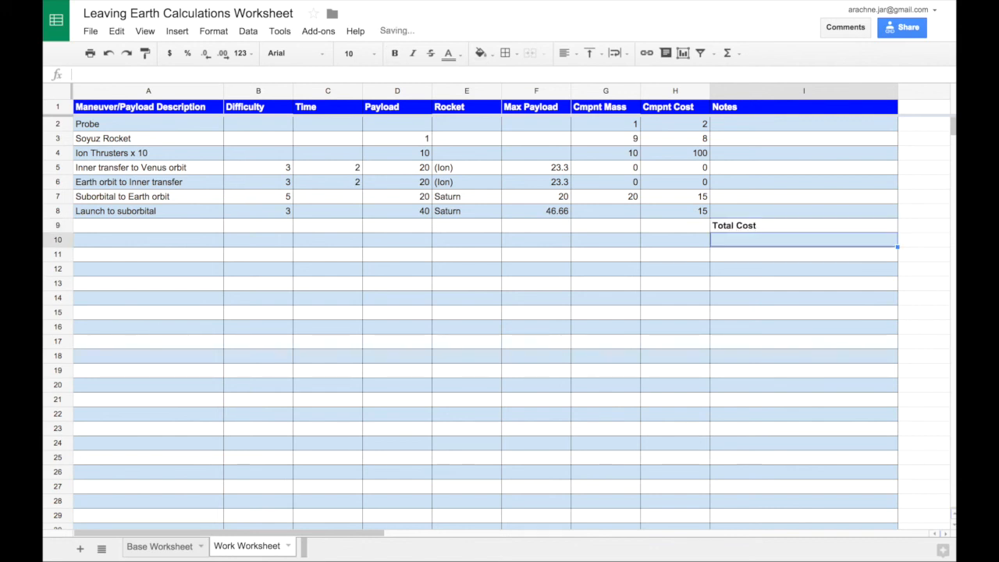
- Add the bold label "Funding Years" in I10, beneath the Total Cost label
{"action": "key", "text": "ctrl+b"}
{"action": "type", "text": "Funding Years"}
{"action": "key", "text": "Return"}
- Calculate the total cost in H9 with a SUM formula over the component costs in H2 through H8
{"action": "key", "text": "Up"}
{"action": "key", "text": "Up"}
{"action": "key", "text": "Left"}
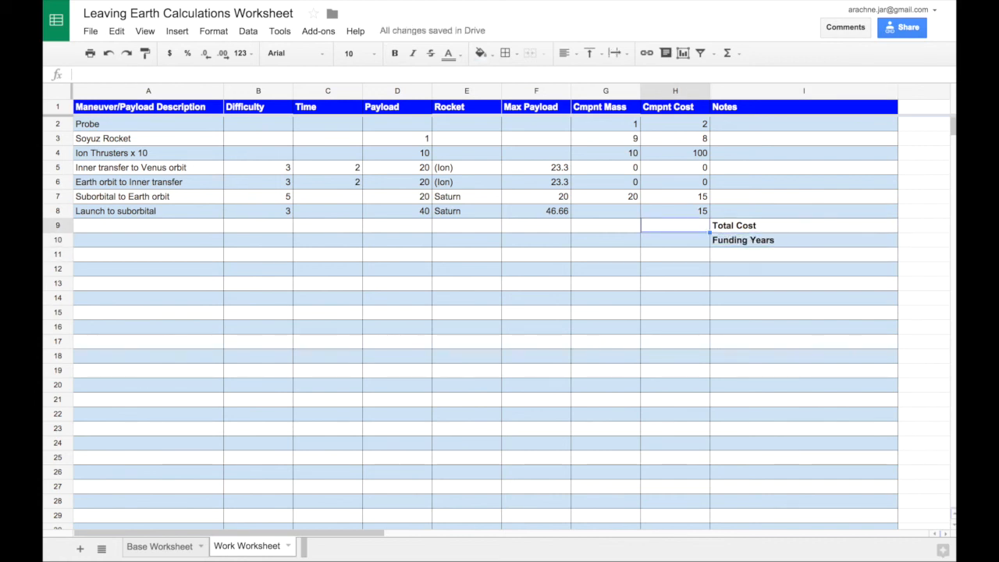
{"action": "type", "text": "=SUM("}
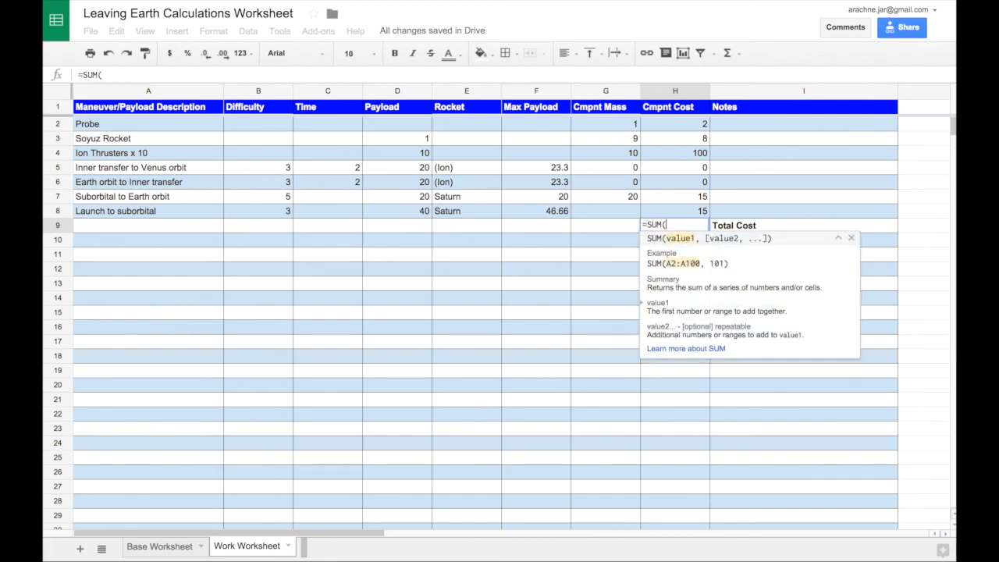
{"action": "left_click", "coordinate": [685, 126]}
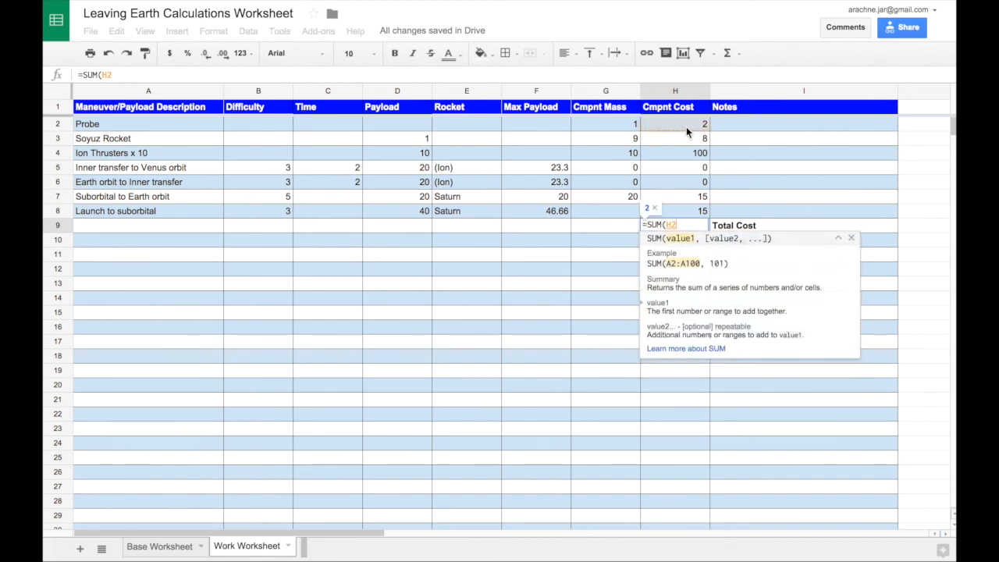
{"action": "left_click", "coordinate": [687, 210], "text": "shift"}
{"action": "type", "text": ")"}
{"action": "key", "text": "Return"}
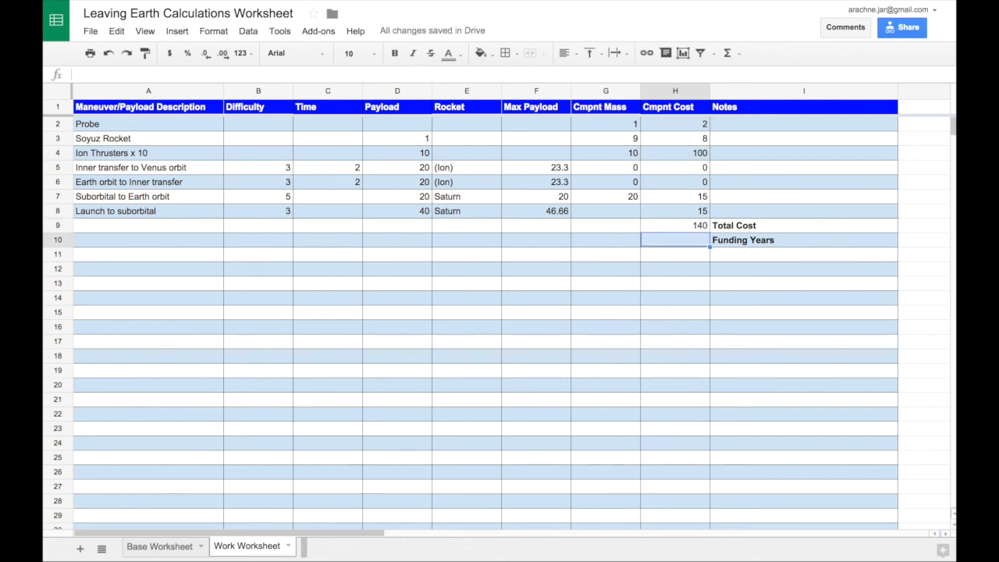
- Calculate the funding years in H10 by dividing the total cost in H9 by 25
{"action": "type", "text": "="}
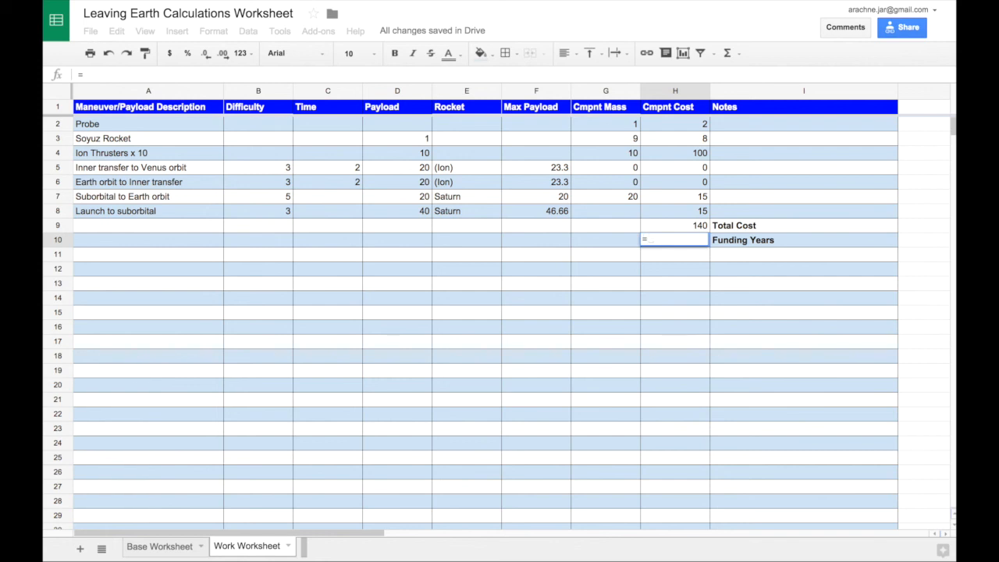
{"action": "left_click", "coordinate": [695, 228]}
{"action": "type", "text": "/"}
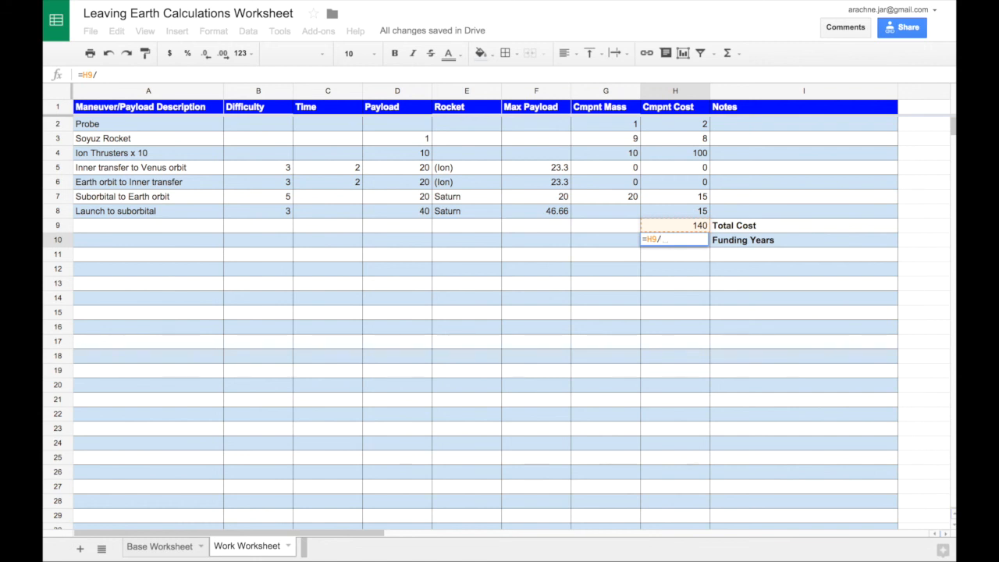
{"action": "type", "text": "25"}
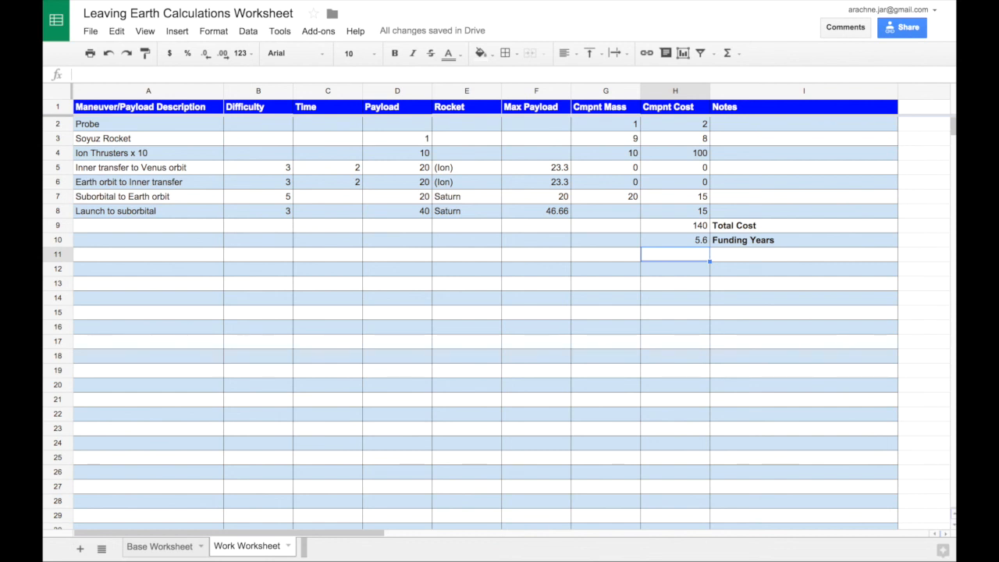
- Review the component mass and cost of the Ion Thrusters row against the neighbouring rows
{"action": "key", "text": "Up"}
{"action": "key", "text": "Up"}
{"action": "key", "text": "Up"}
{"action": "key", "text": "Up"}
{"action": "key", "text": "Up"}
{"action": "key", "text": "Up"}
{"action": "key", "text": "Up"}
{"action": "key", "text": "Left"}
{"action": "key", "text": "Left"}
{"action": "key", "text": "Left"}
{"action": "key", "text": "Left"}
{"action": "key", "text": "Left"}
{"action": "key", "text": "Right"}
{"action": "key", "text": "Right"}
{"action": "key", "text": "Right"}
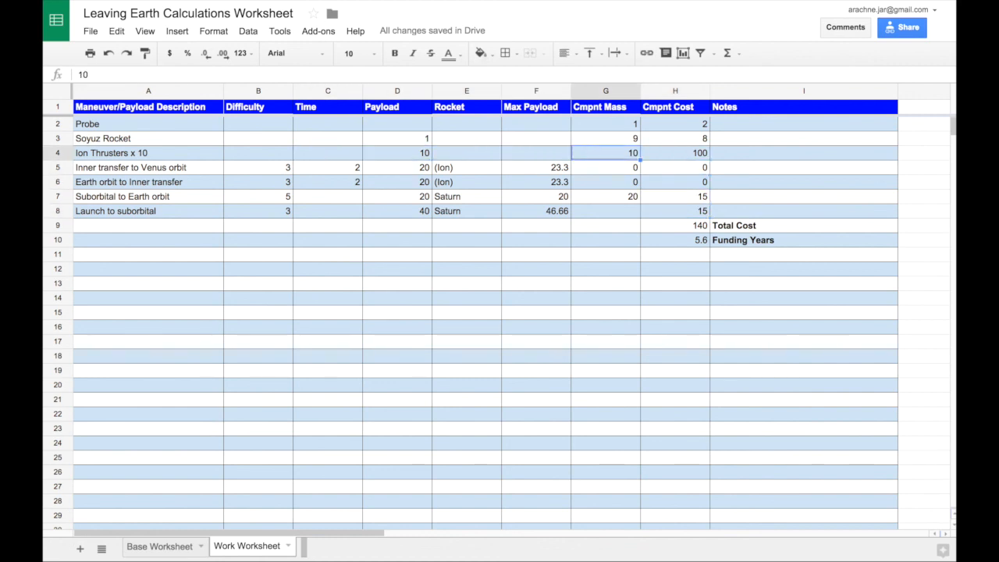
{"action": "key", "text": "Right"}
{"action": "key", "text": "Right"}
{"action": "key", "text": "Down"}
{"action": "key", "text": "Down"}
{"action": "key", "text": "Up"}
{"action": "key", "text": "Up"}
{"action": "key", "text": "Up"}
{"action": "key", "text": "Down"}
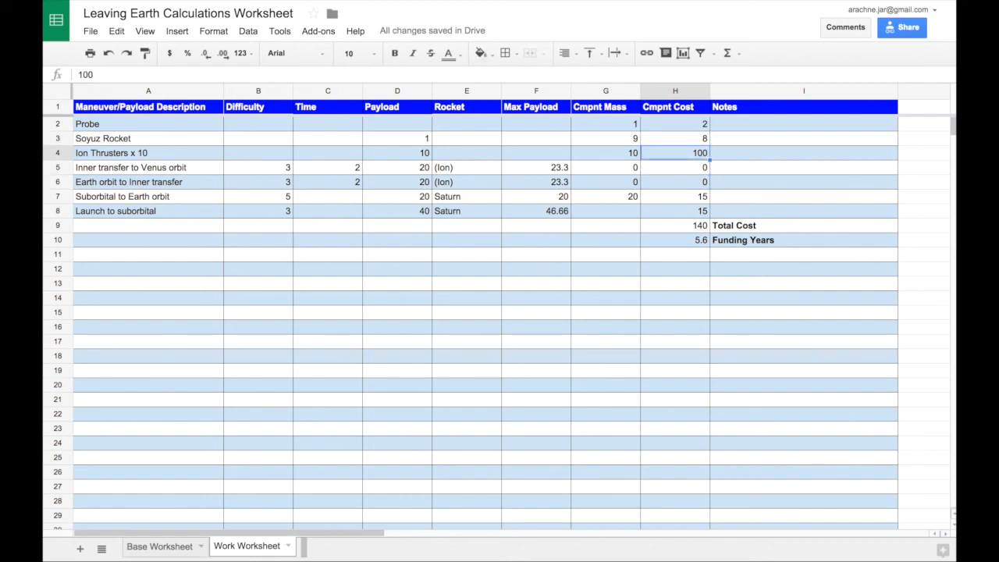
{"action": "key", "text": "Left"}
{"action": "key", "text": "Right"}
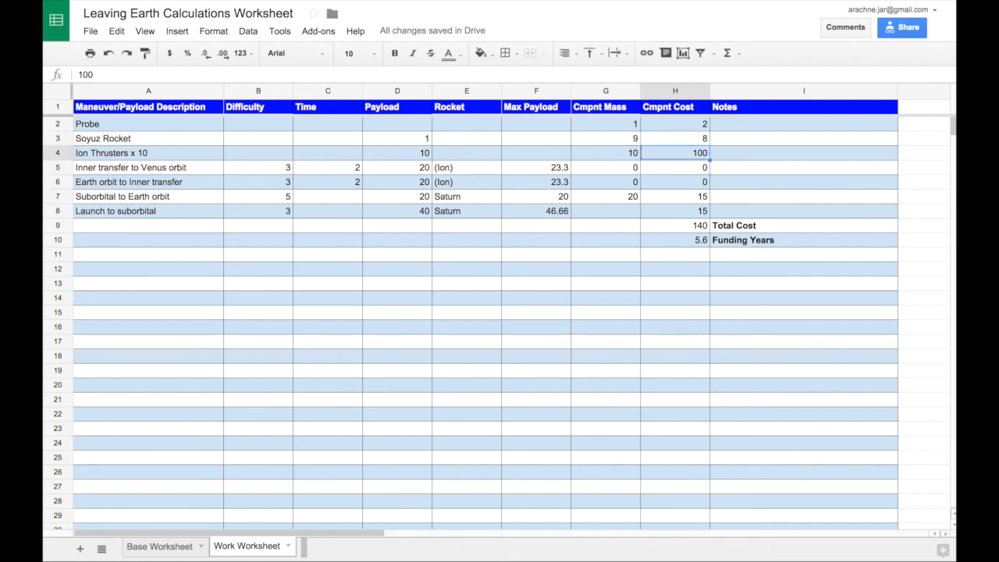